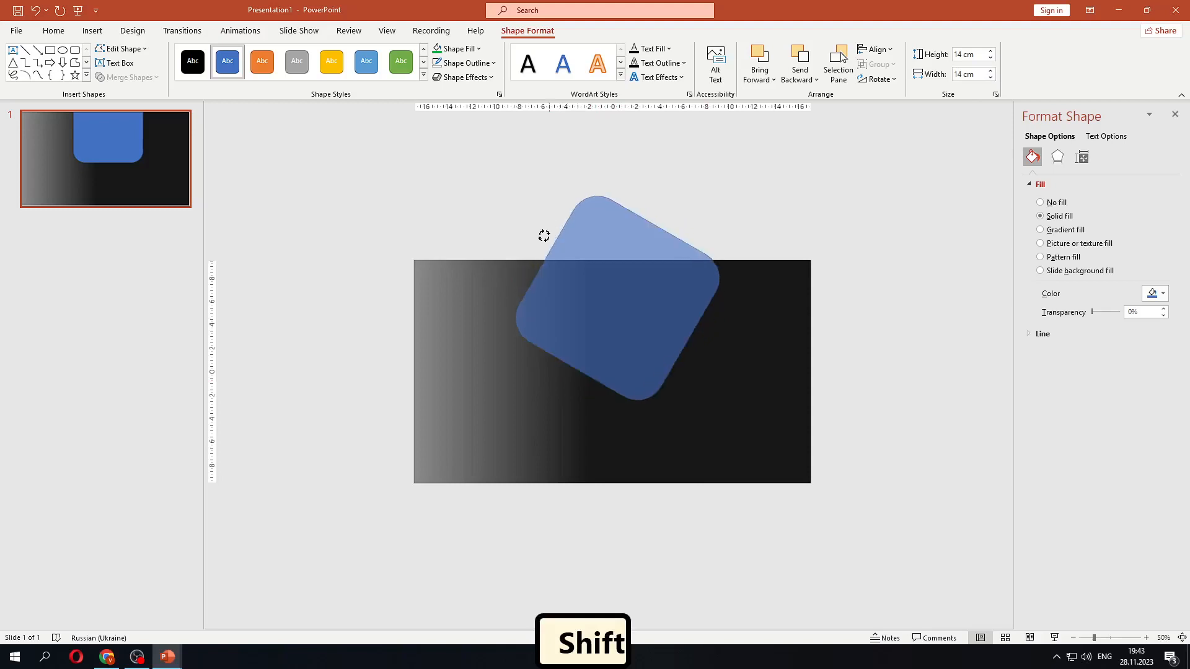
# Move the blue rounded diamond so it is centred horizontally on the slide and straddles the slide's upper edge
pyautogui.moveTo(600, 316); pyautogui.dragTo(604, 285)
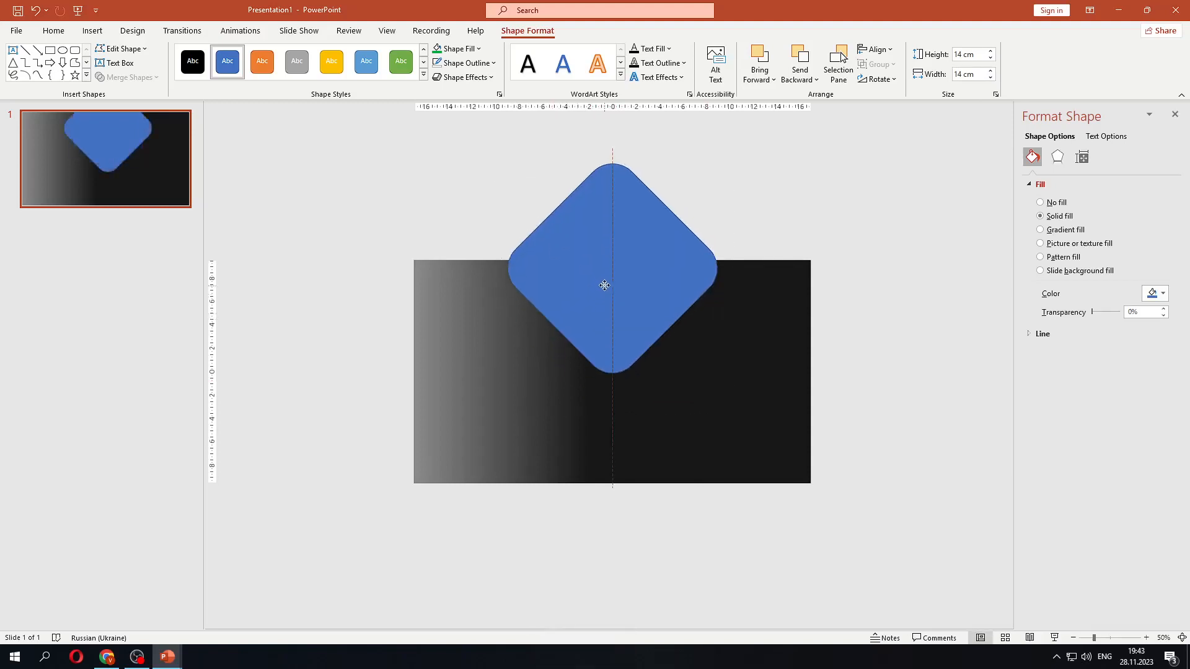
pyautogui.moveTo(605, 285); pyautogui.dragTo(604, 284)
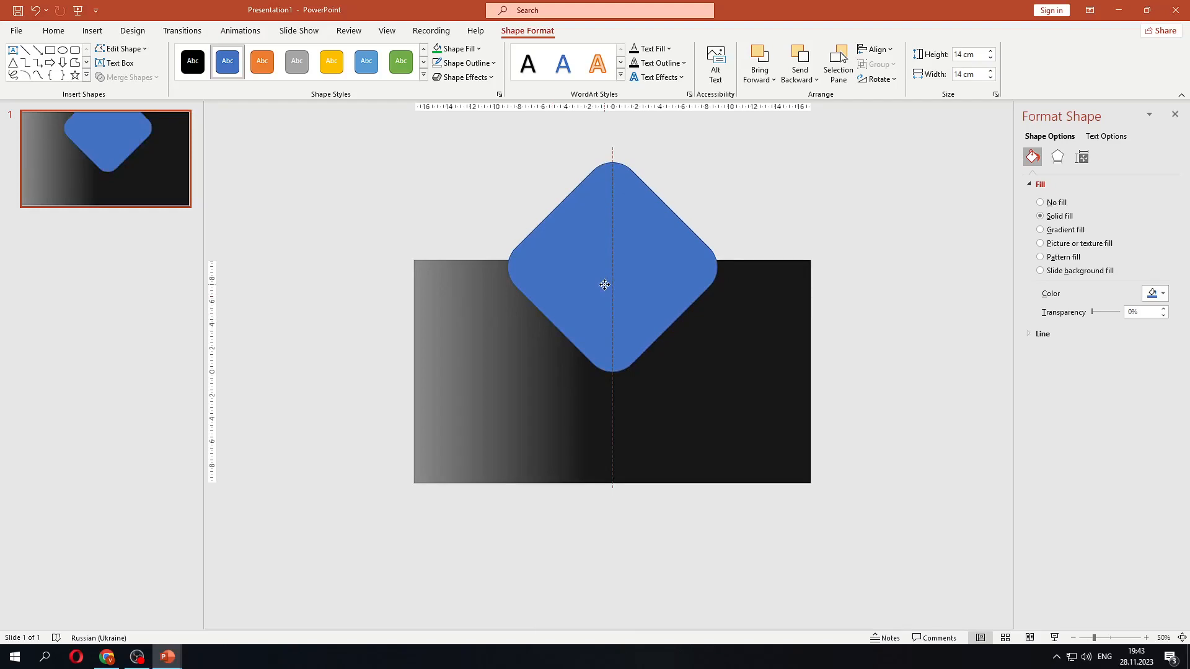
pyautogui.moveTo(604, 285); pyautogui.dragTo(604, 284)
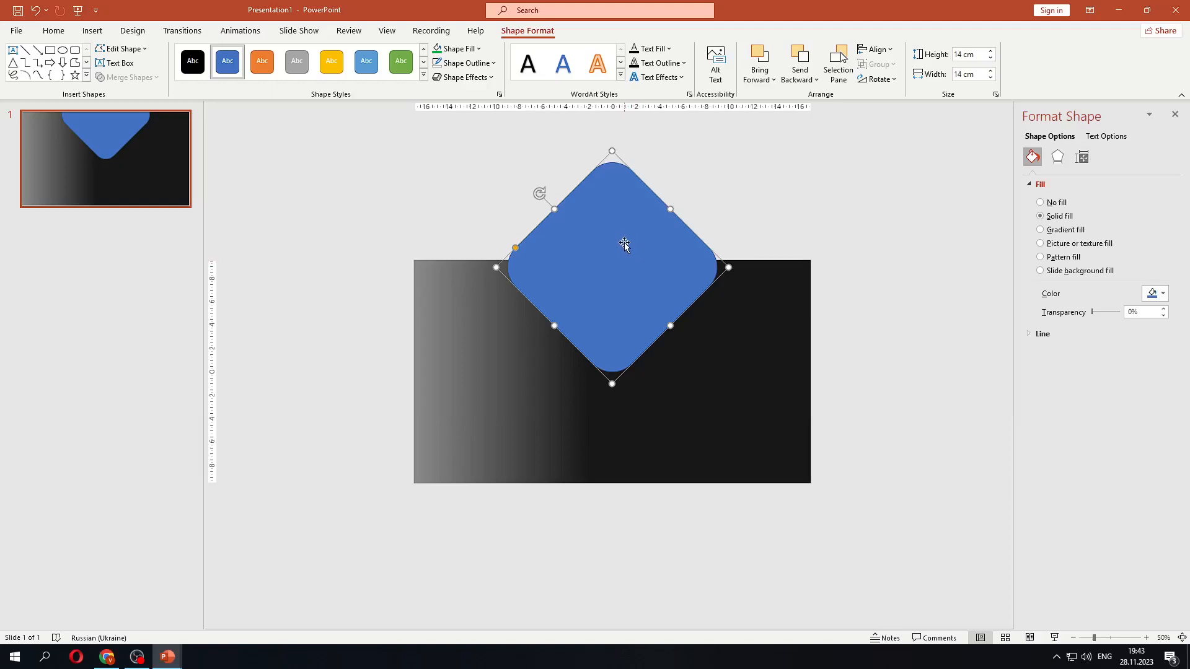
# Fill the blue diamond with a light grey sampled with the Eyedropper and remove its outline
pyautogui.click(472, 52)
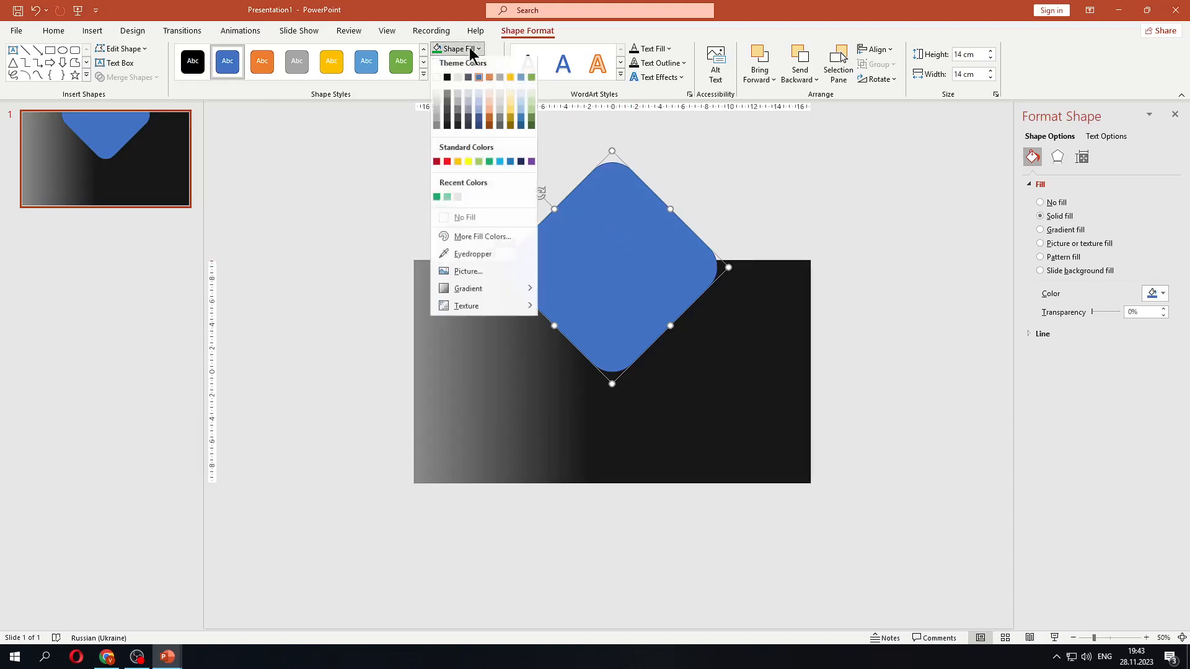
pyautogui.click(489, 258)
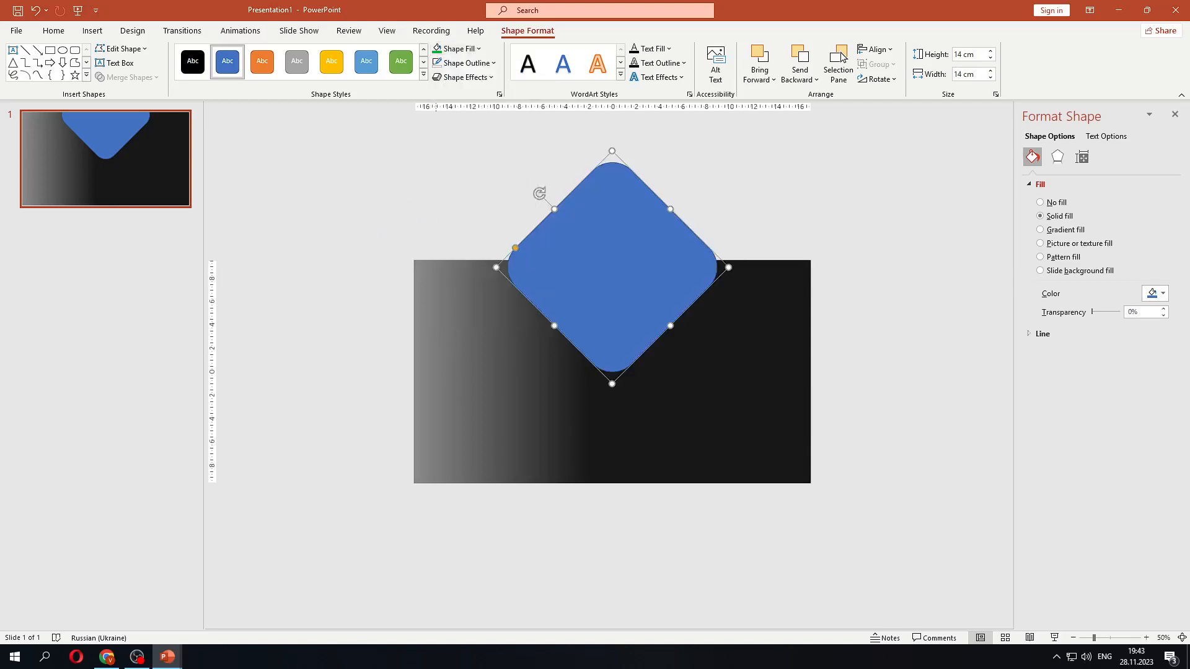
pyautogui.click(0, 248)
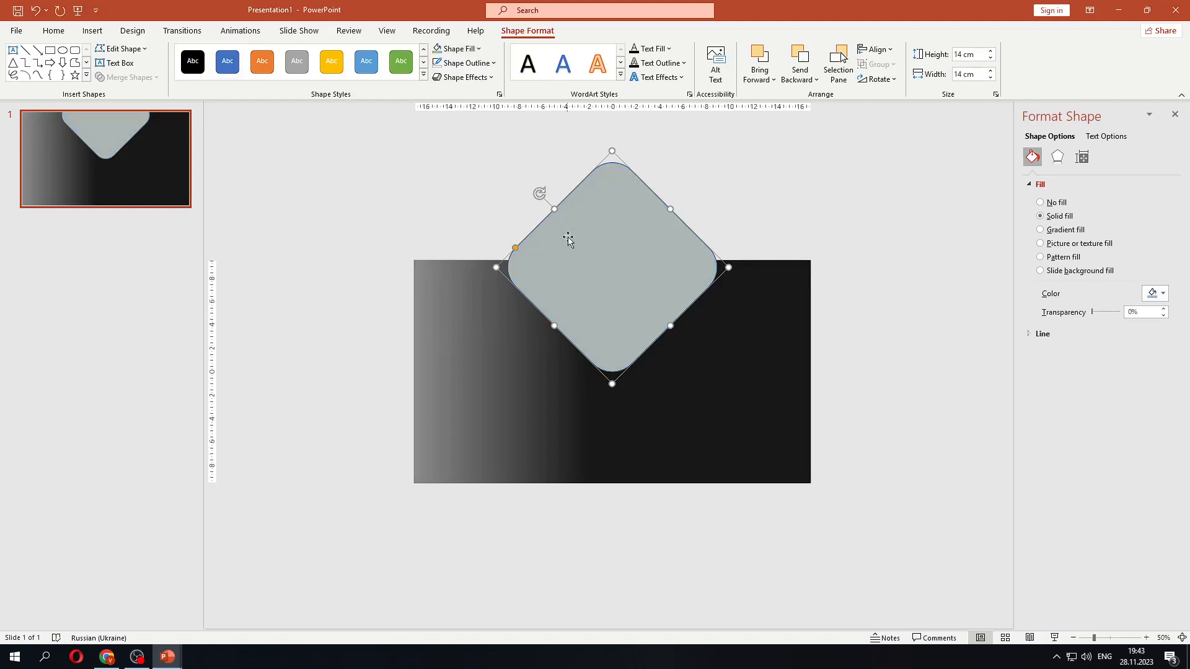
pyautogui.click(500, 163)
pyautogui.click(620, 262)
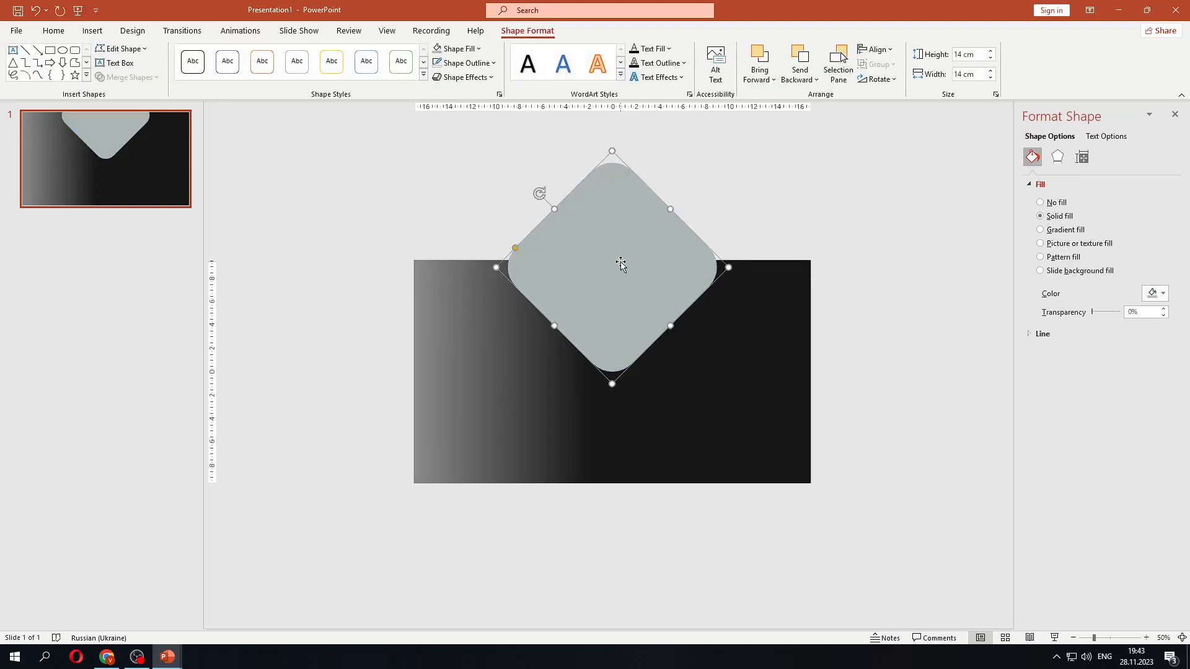
# Duplicate the grey diamond and fill the copy with the recently used light green
pyautogui.hotkey('ctrl', 'd')
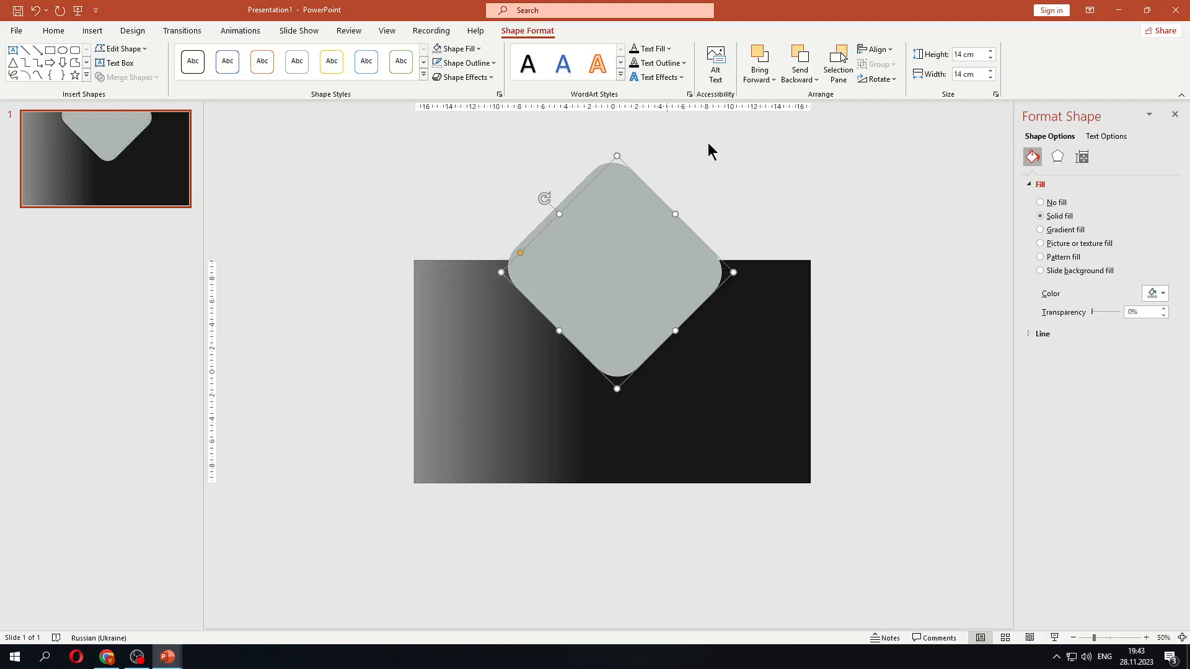
pyautogui.click(457, 48)
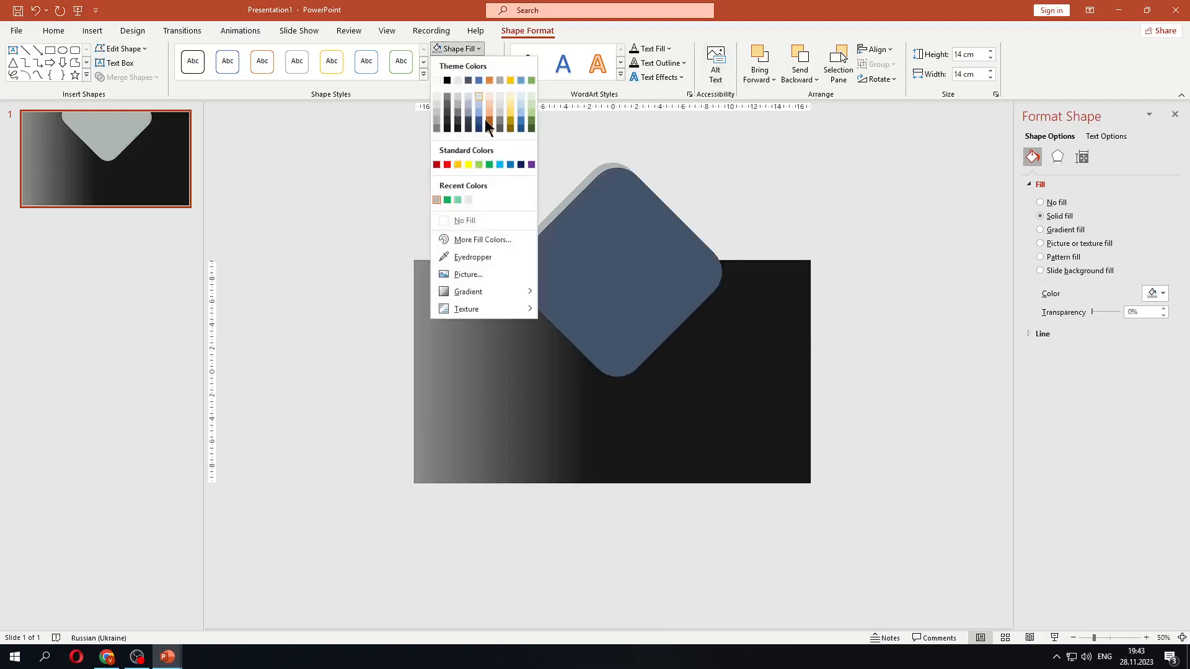
pyautogui.click(457, 200)
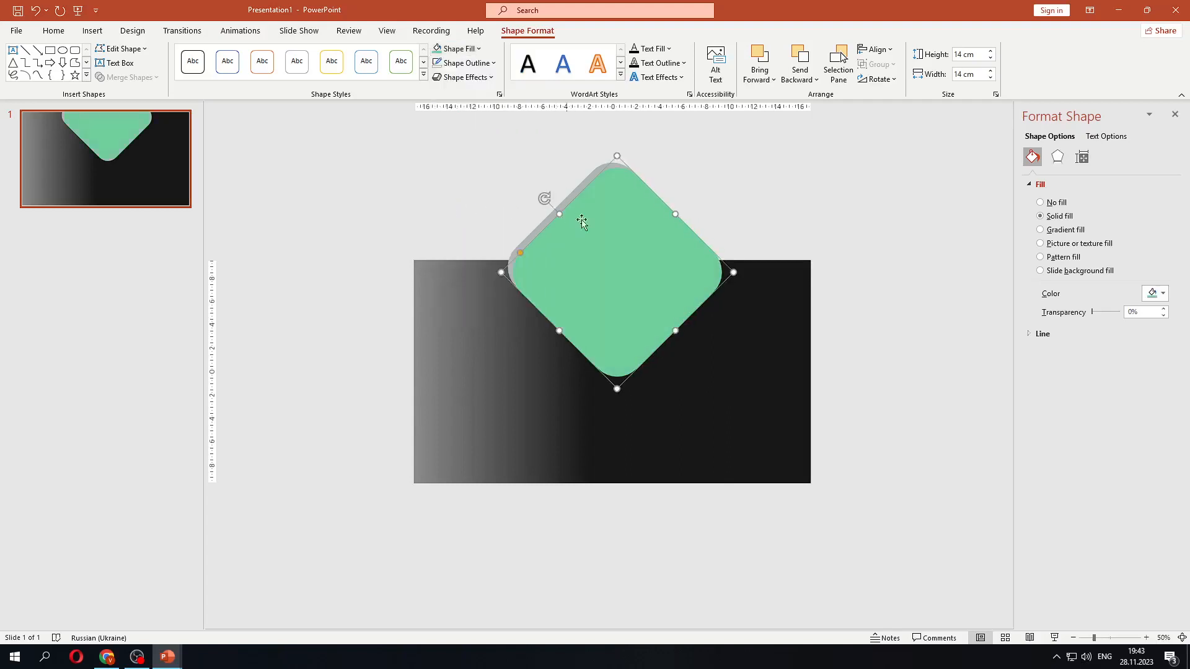
# Set the light green diamond's height and width to 12 cm and centre it on the grey diamond
pyautogui.click(965, 54)
pyautogui.write('12')
pyautogui.press('Tab')
pyautogui.write('12')
pyautogui.click(725, 207)
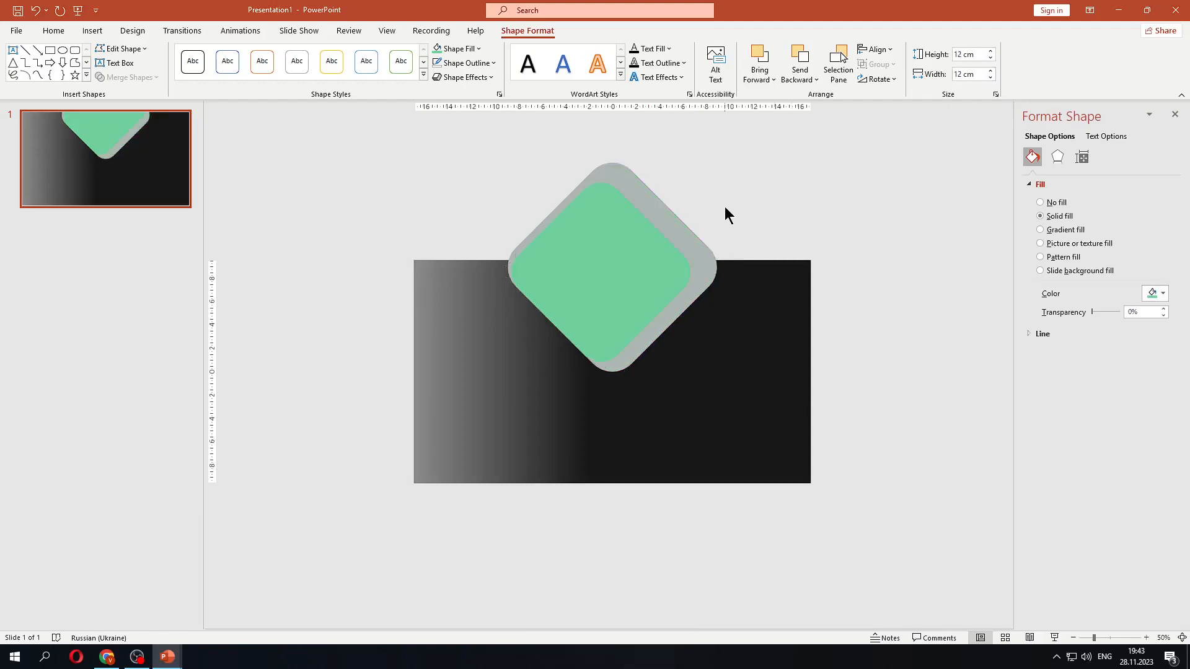
pyautogui.moveTo(614, 269); pyautogui.dragTo(628, 264)
# Duplicate the light green diamond and fill the copy with the recently used darker green
pyautogui.hotkey('ctrl', 'd')
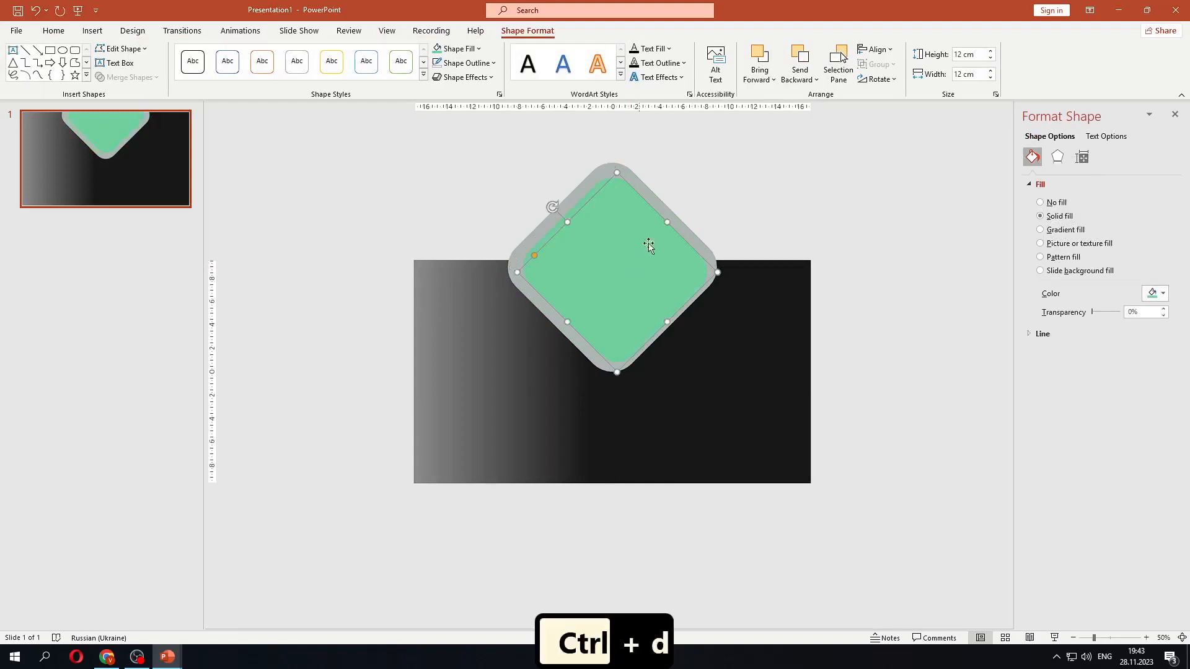
pyautogui.click(477, 49)
pyautogui.click(457, 200)
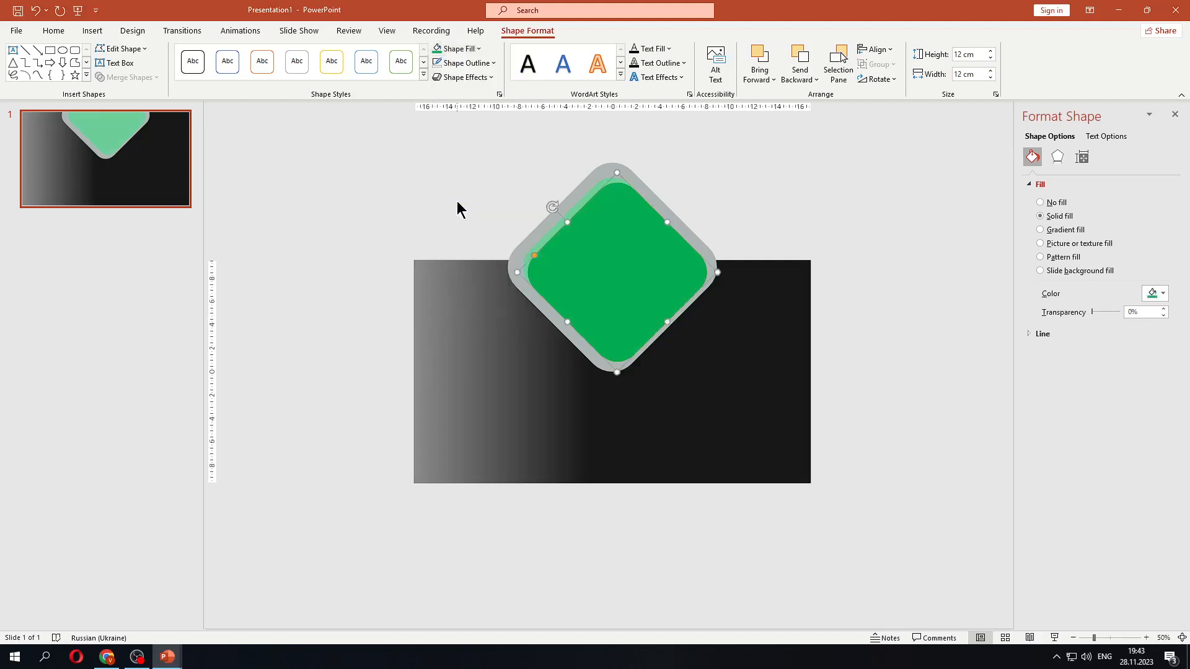
# Set the dark green diamond's height and width to 10 cm and centre it inside the light green one
pyautogui.click(980, 55)
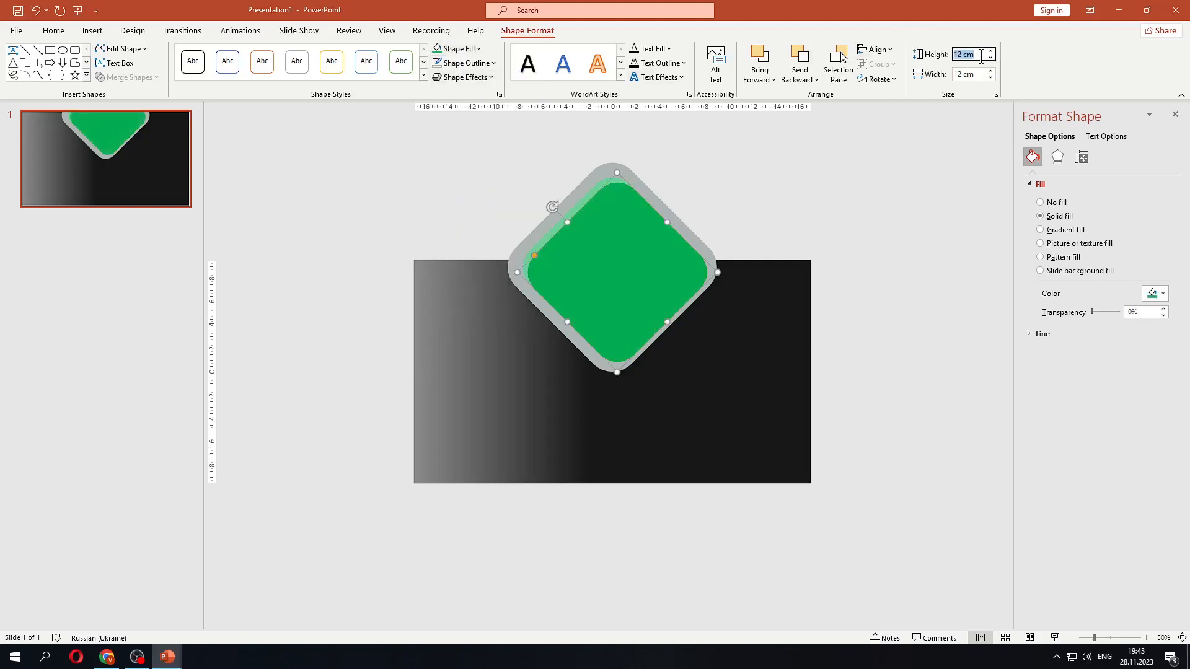
pyautogui.write('10')
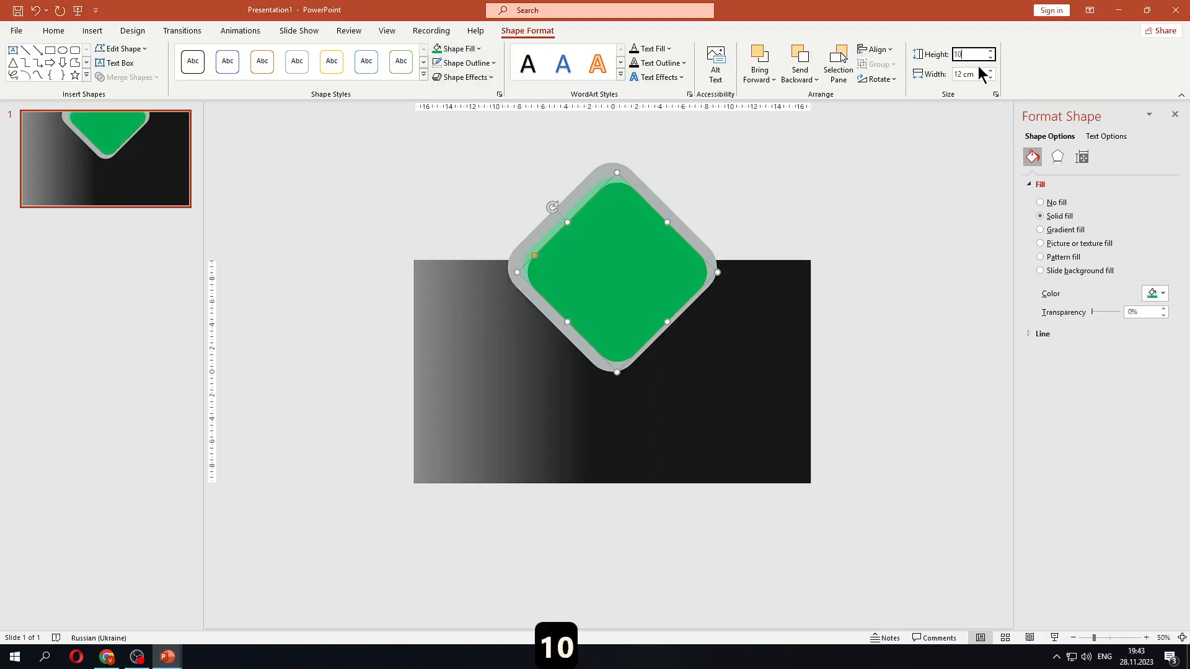
pyautogui.click(979, 74)
pyautogui.write('10')
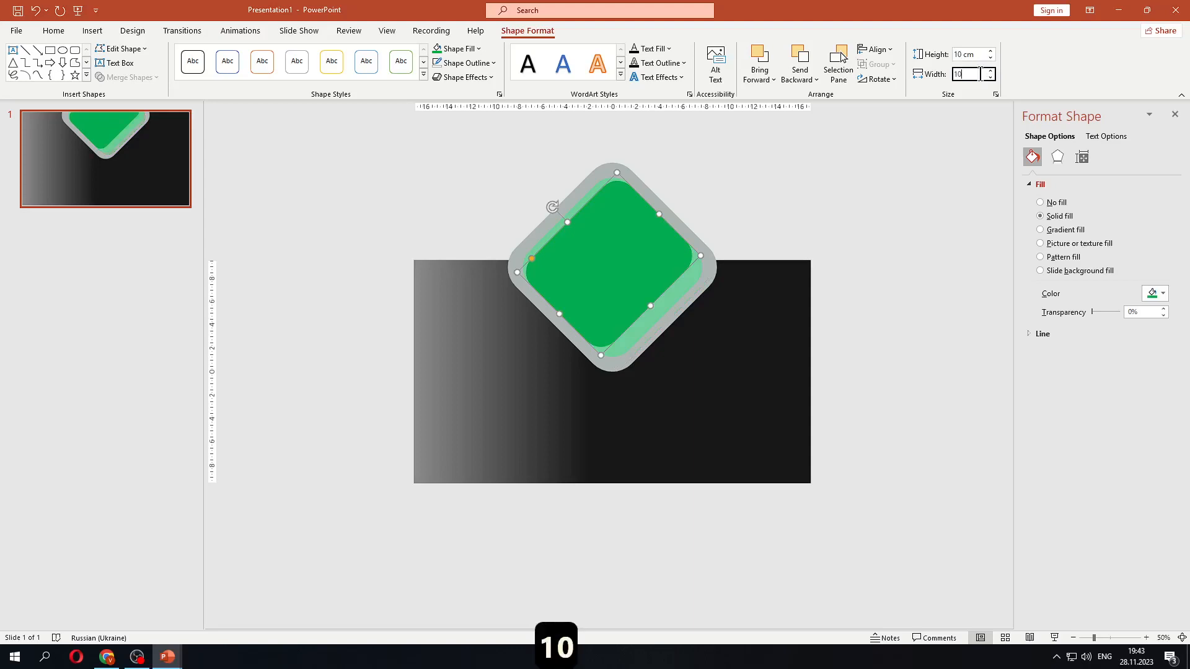
pyautogui.click(920, 157)
pyautogui.moveTo(586, 287); pyautogui.dragTo(602, 288)
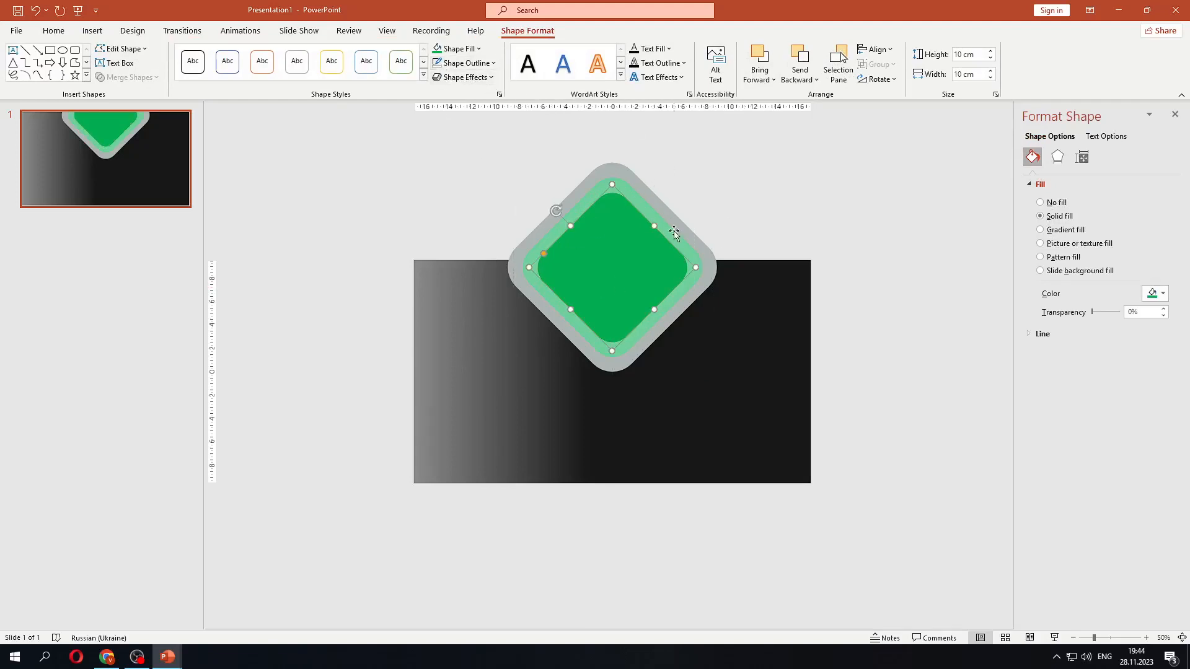
pyautogui.click(737, 214)
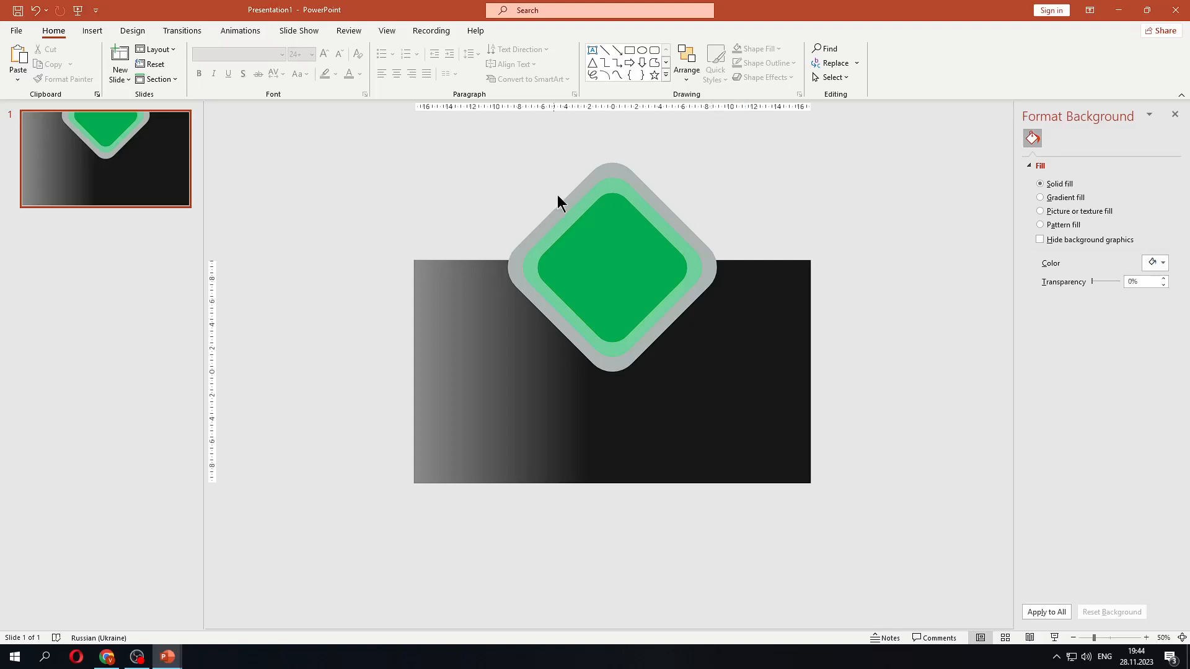
# Group the grey, light green and dark green diamonds
pyautogui.click(572, 203)
pyautogui.keyDown('shift'); pyautogui.click(593, 214); pyautogui.keyUp('shift')
pyautogui.keyDown('shift'); pyautogui.click(609, 233); pyautogui.keyUp('shift')
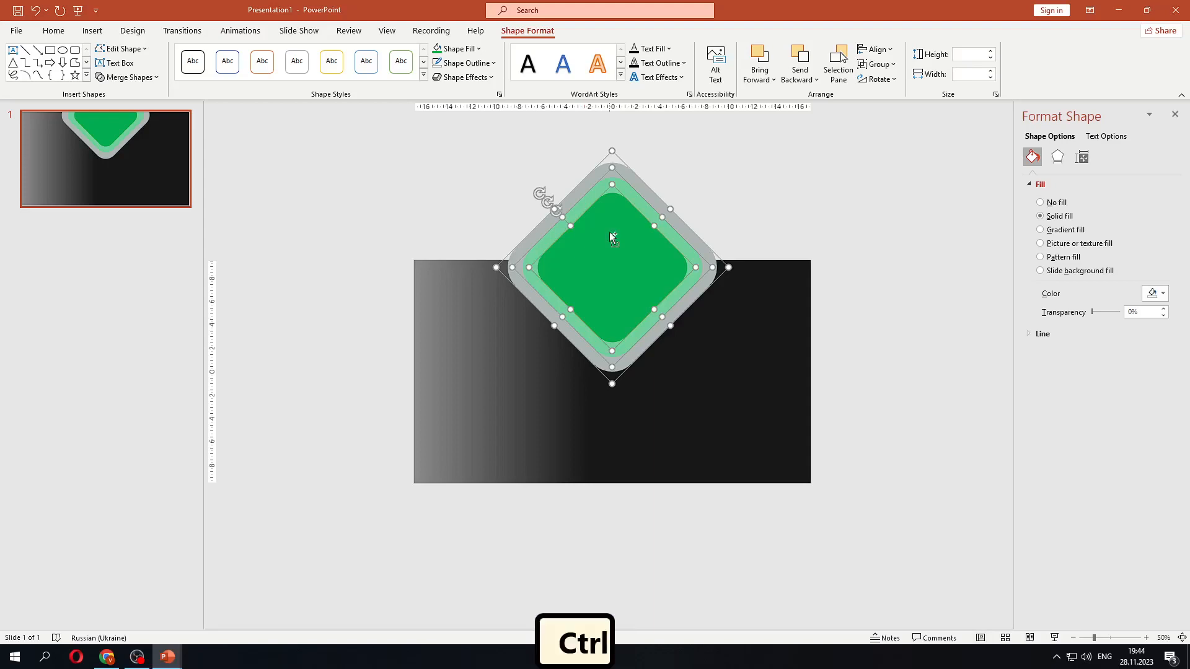
pyautogui.hotkey('ctrl', 'g')
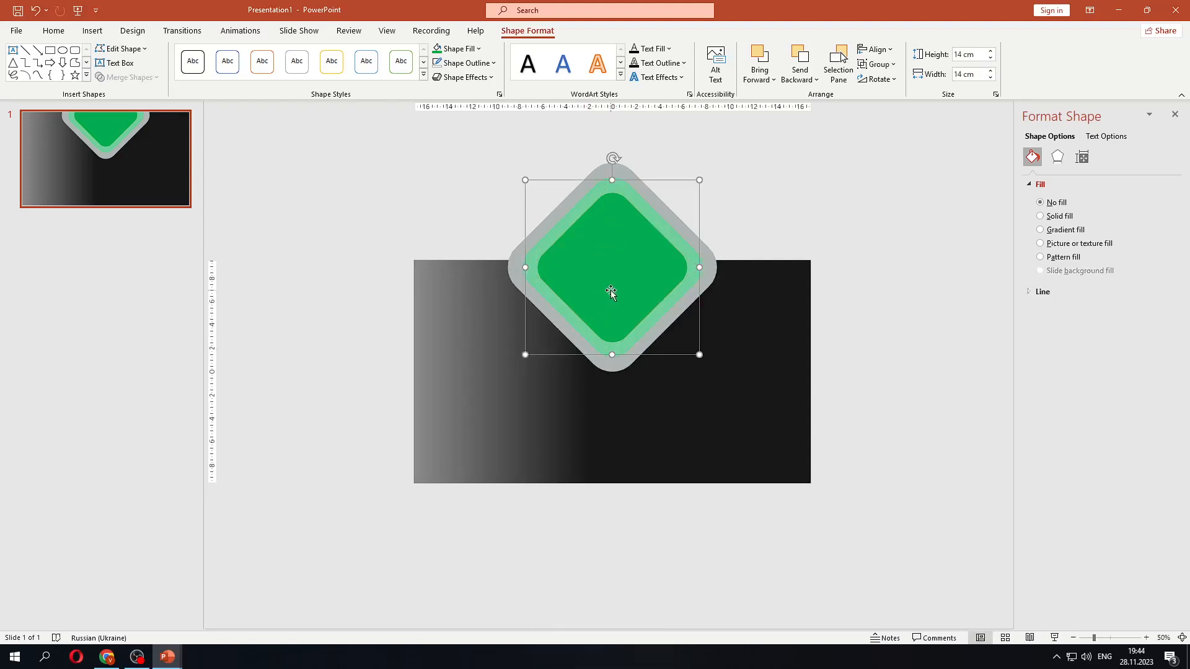
# Duplicate the diamond group, place the copy directly below the original at the slide's lower edge, and align both groups on their horizontal centres
pyautogui.hotkey('ctrl', 'd')
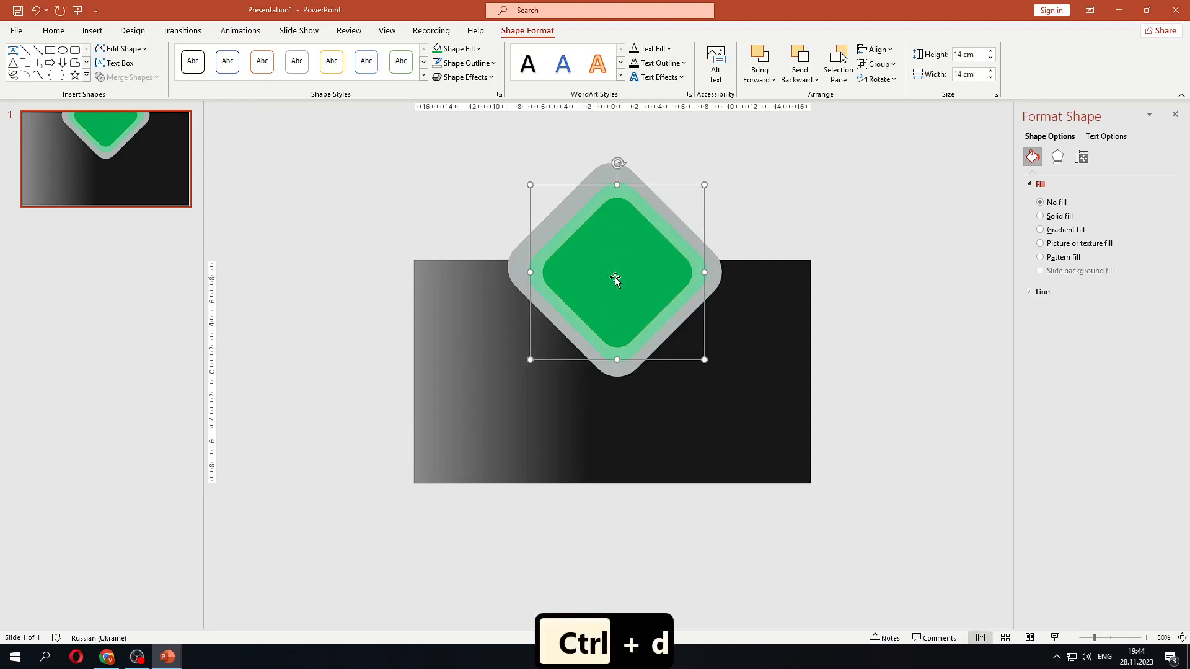
pyautogui.moveTo(615, 277); pyautogui.dragTo(608, 481)
pyautogui.keyDown('shift'); pyautogui.click(619, 277); pyautogui.keyUp('shift')
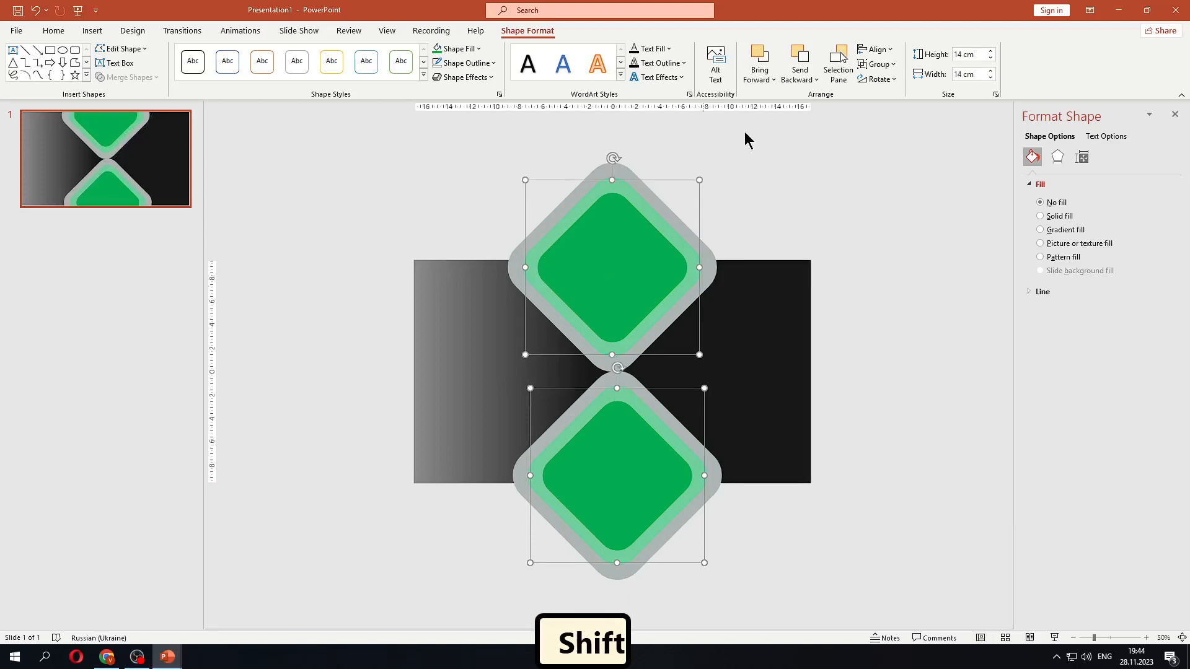
pyautogui.click(875, 50)
pyautogui.click(894, 85)
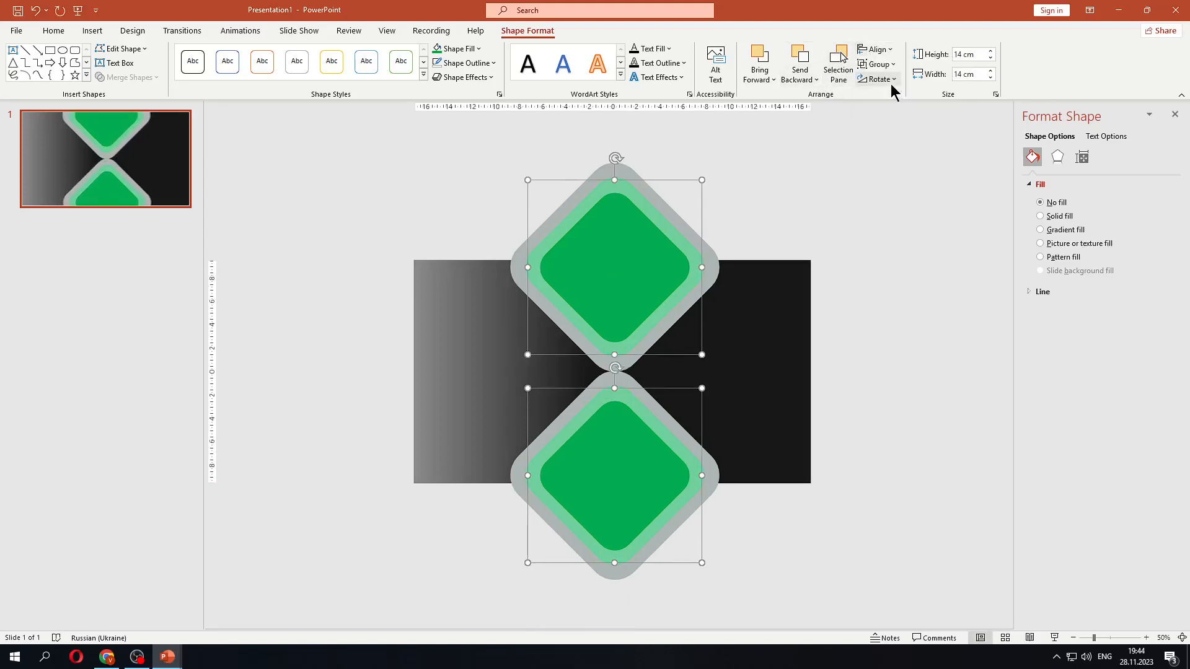
pyautogui.click(845, 193)
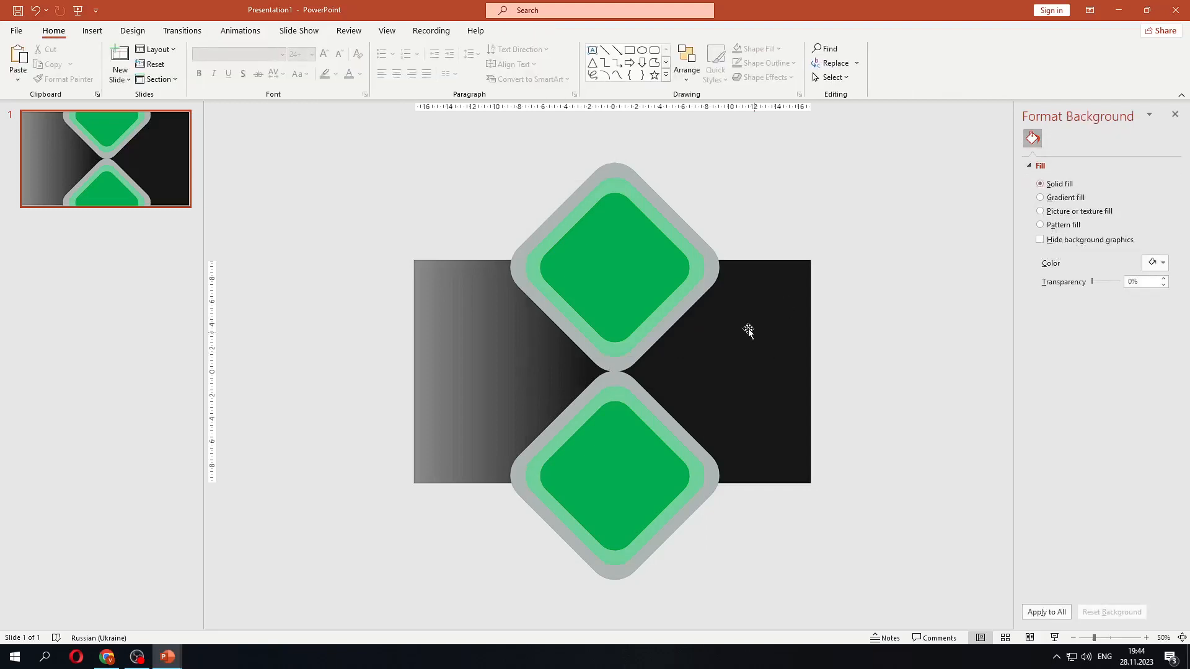
# Draw a nearly round oval about 9.5 cm high and 9.7 cm wide over the point where the two diamond groups meet
pyautogui.click(642, 50)
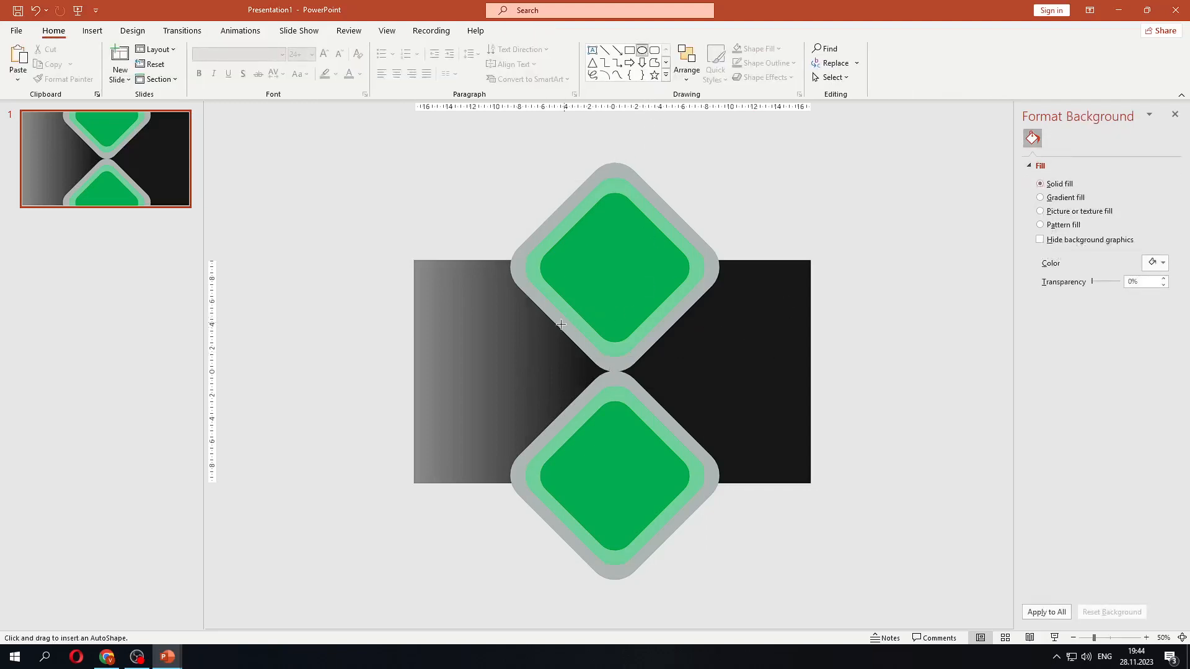
pyautogui.moveTo(556, 314); pyautogui.dragTo(670, 427)
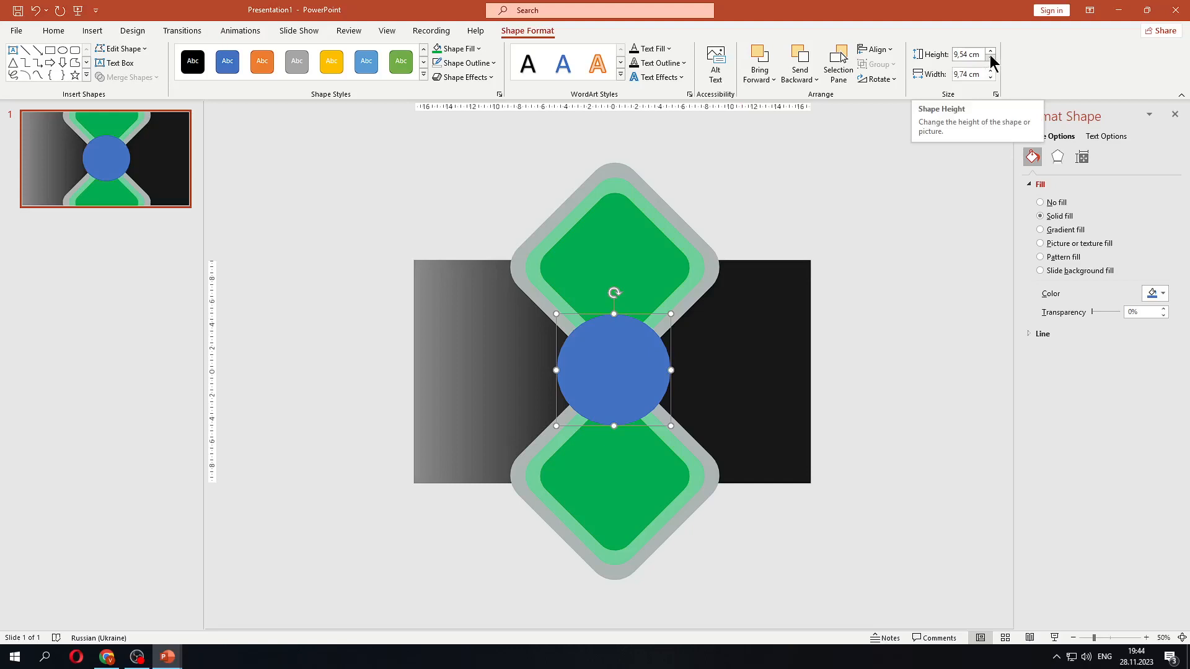
# Set the blue oval's height and width to 8 cm and centre it horizontally on the diamond groups
pyautogui.click(990, 60)
pyautogui.click(967, 54)
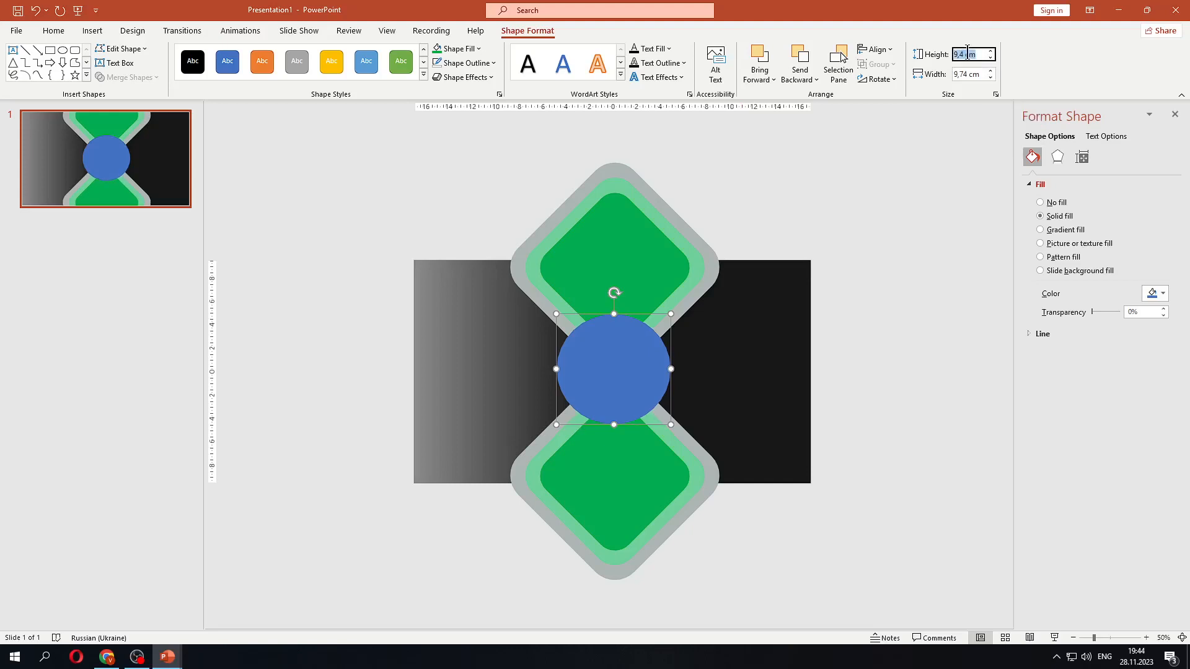
pyautogui.write('8')
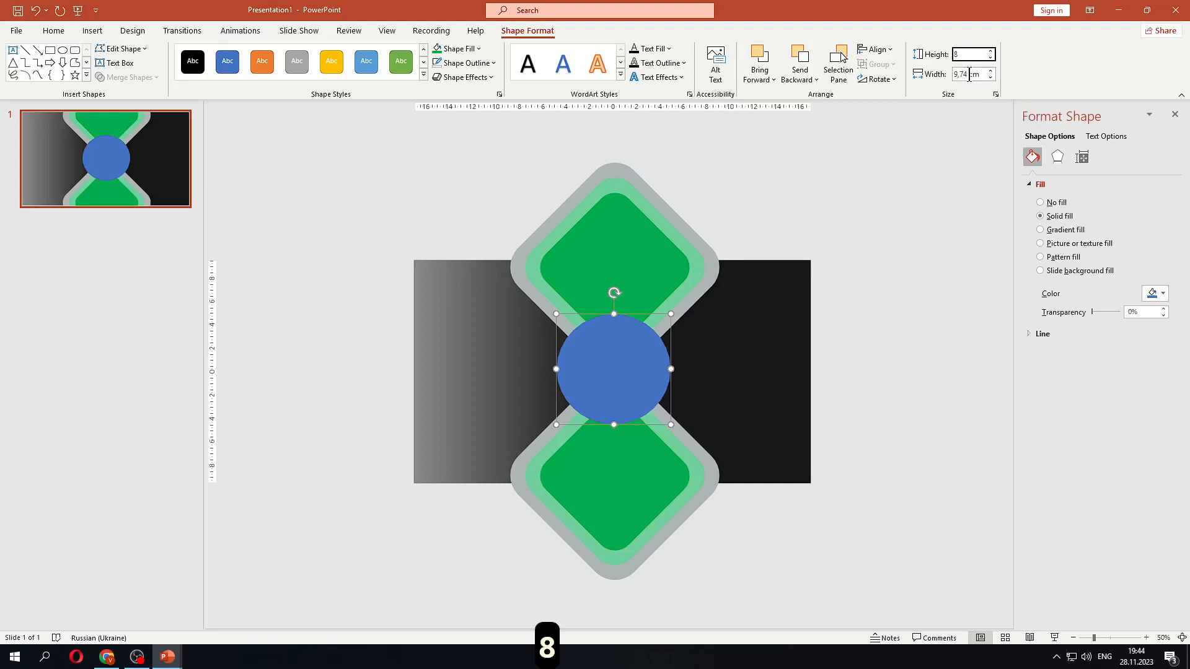
pyautogui.click(969, 74)
pyautogui.write('8')
pyautogui.click(956, 154)
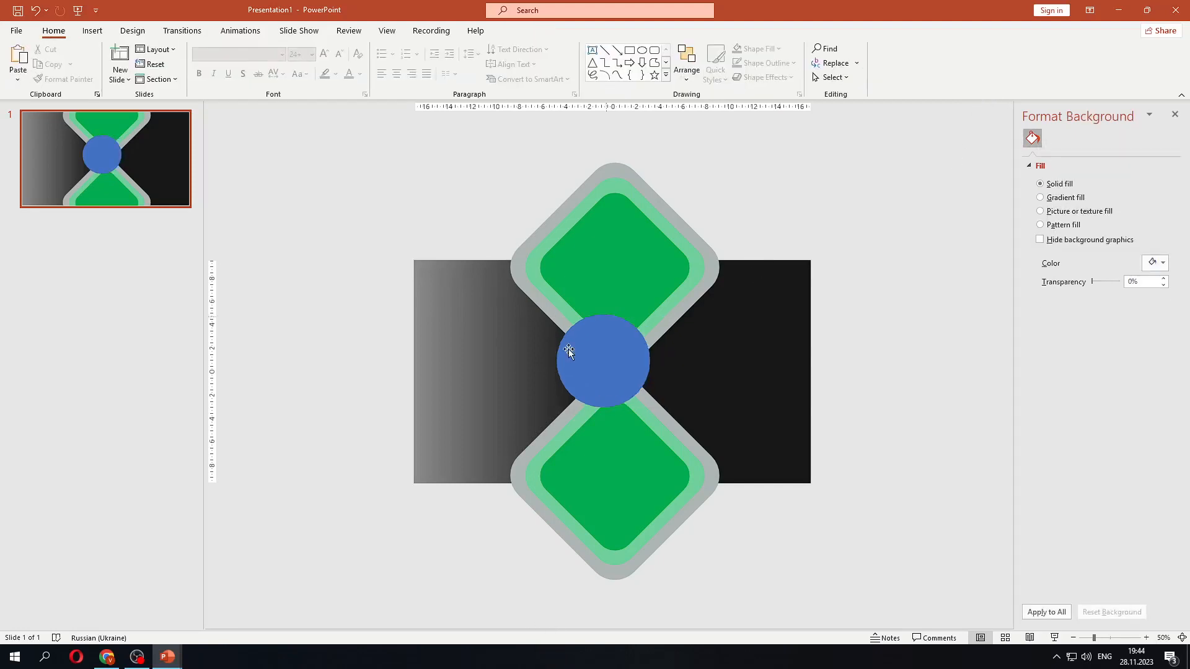
pyautogui.moveTo(585, 361); pyautogui.dragTo(595, 366)
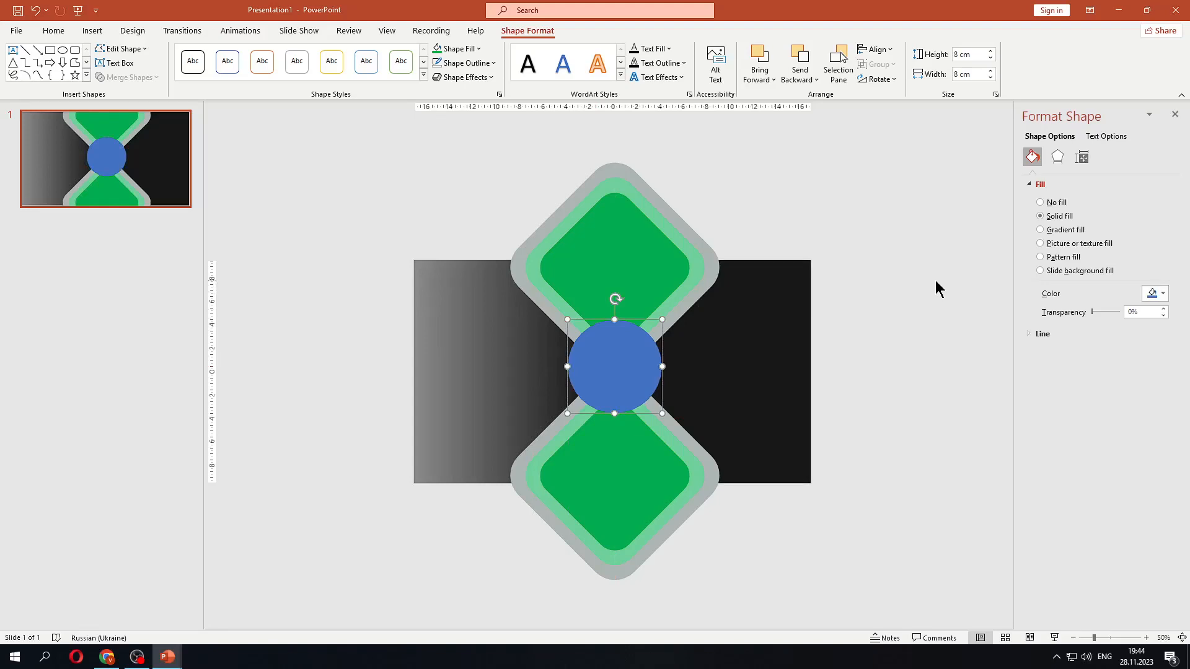
pyautogui.click(917, 299)
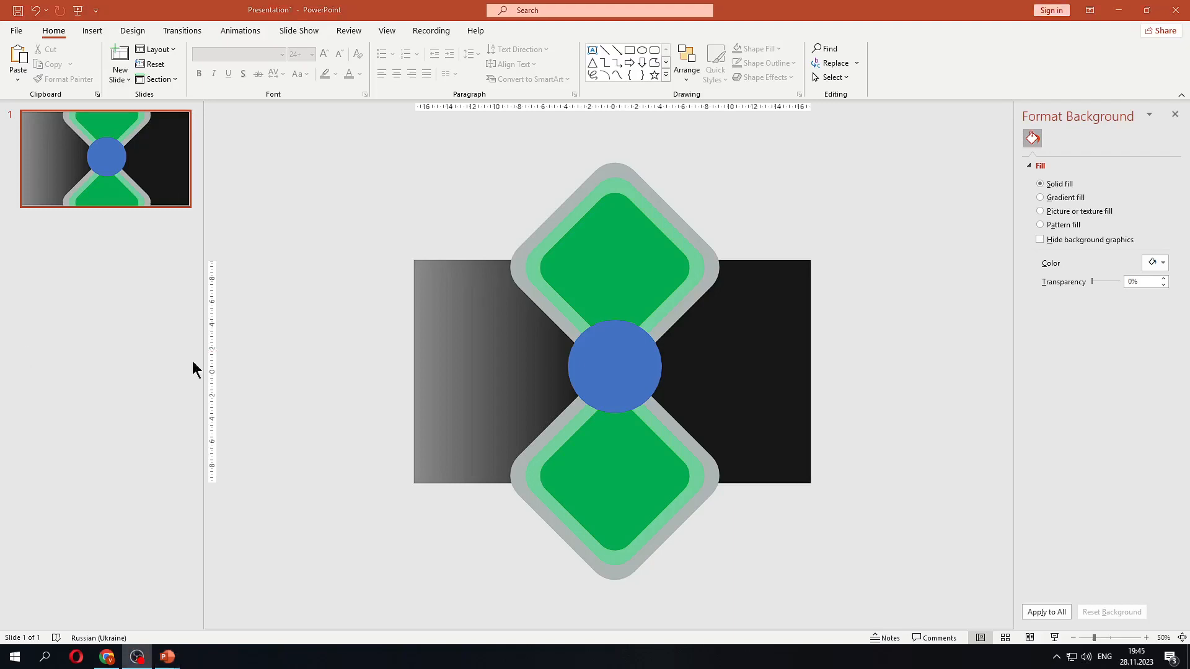
# Set the blue circle's height and width to 7 cm and centre it where the two diamond groups meet
pyautogui.click(632, 378)
pyautogui.click(624, 366)
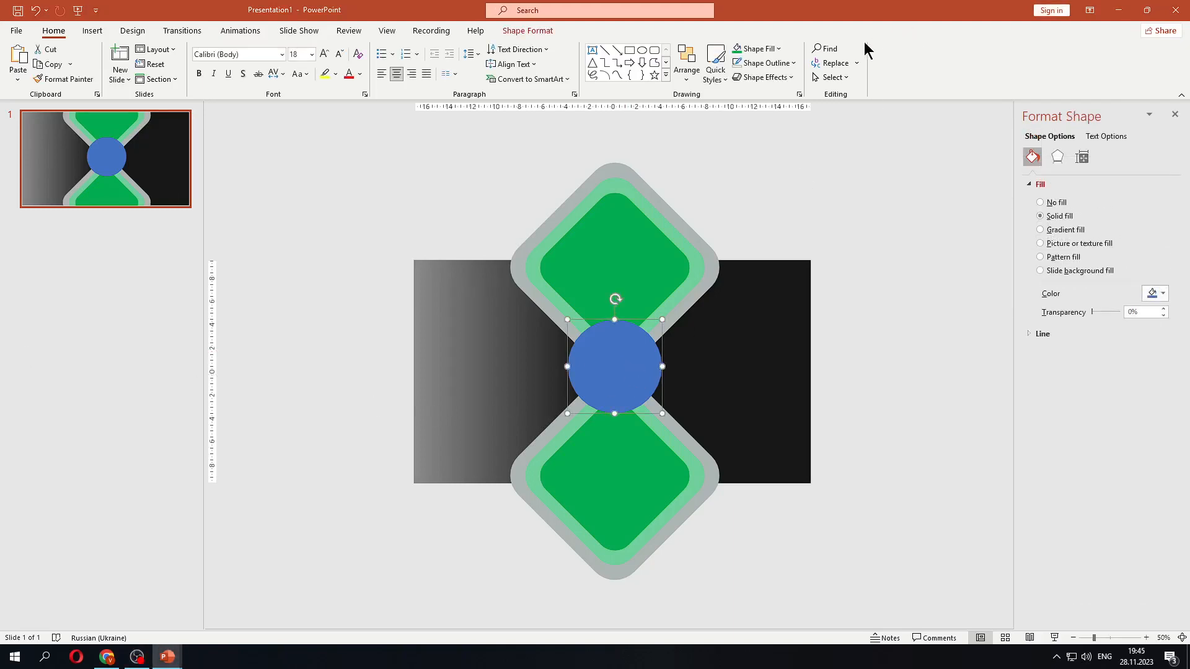
pyautogui.click(545, 31)
pyautogui.click(977, 54)
pyautogui.write('7')
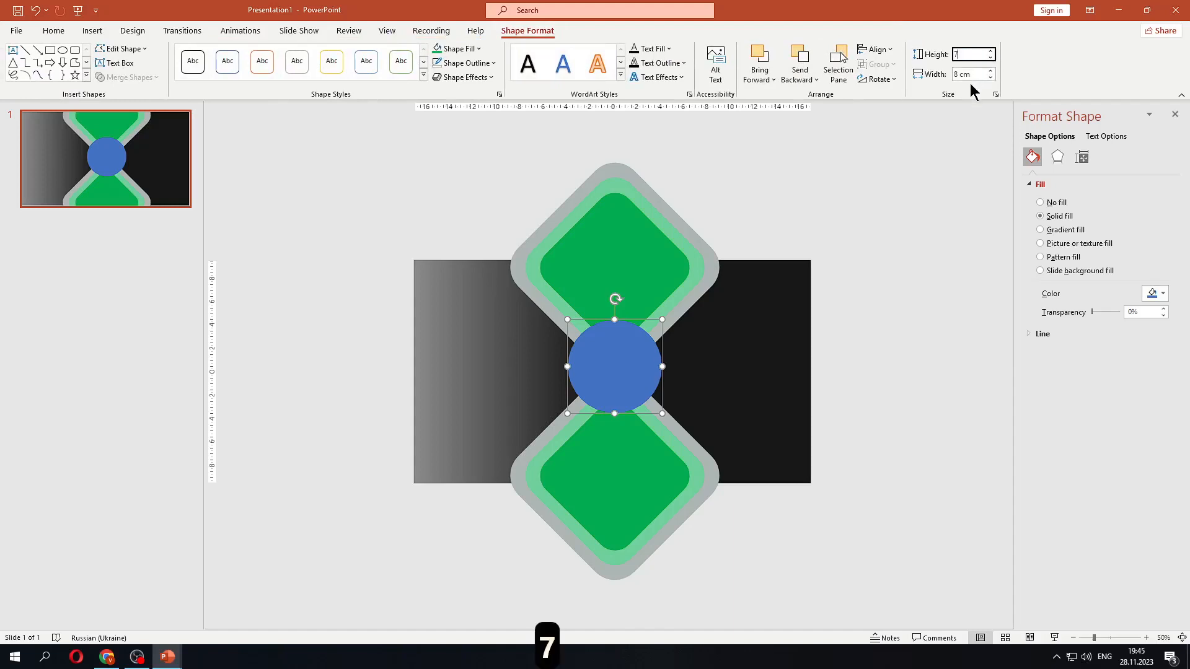
pyautogui.click(970, 74)
pyautogui.write('7')
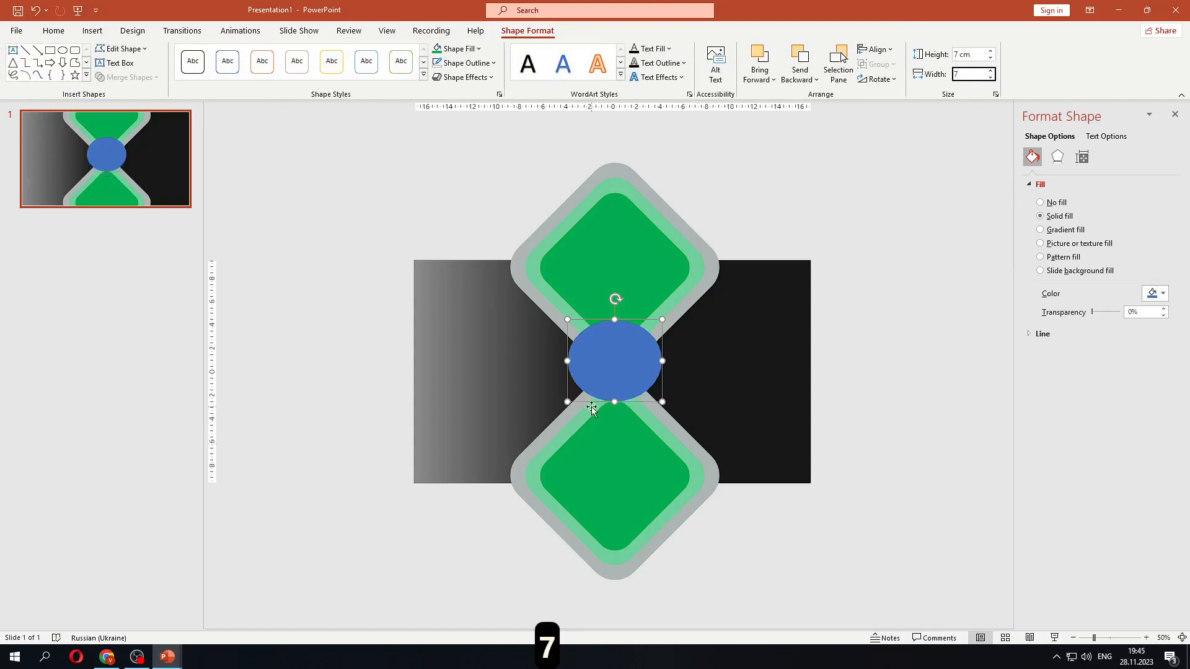
pyautogui.press('Return')
pyautogui.moveTo(613, 371); pyautogui.dragTo(616, 385)
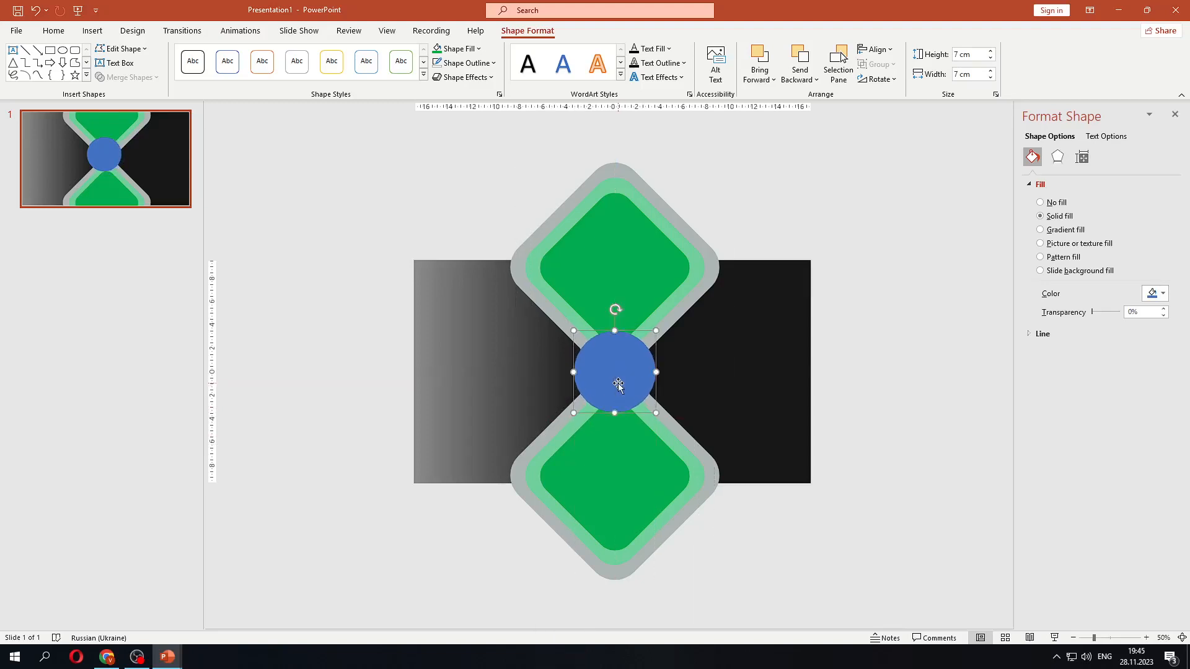
# Fill the circle with white and give its outline the same grey as the outer diamonds
pyautogui.click(478, 48)
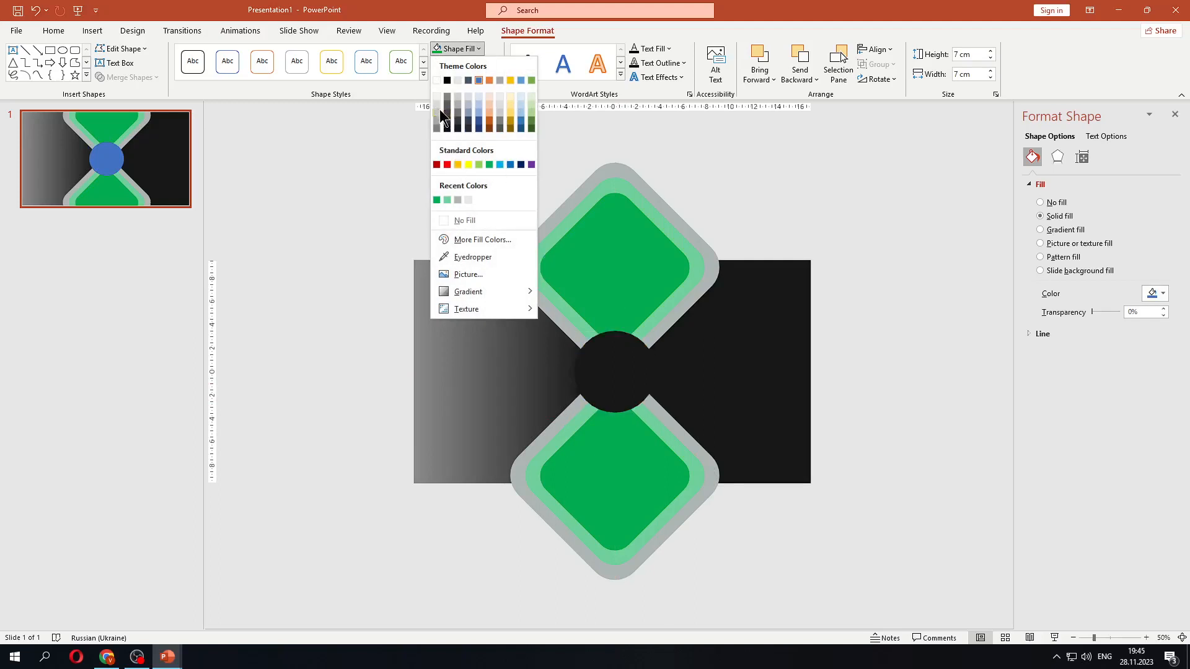
pyautogui.click(436, 80)
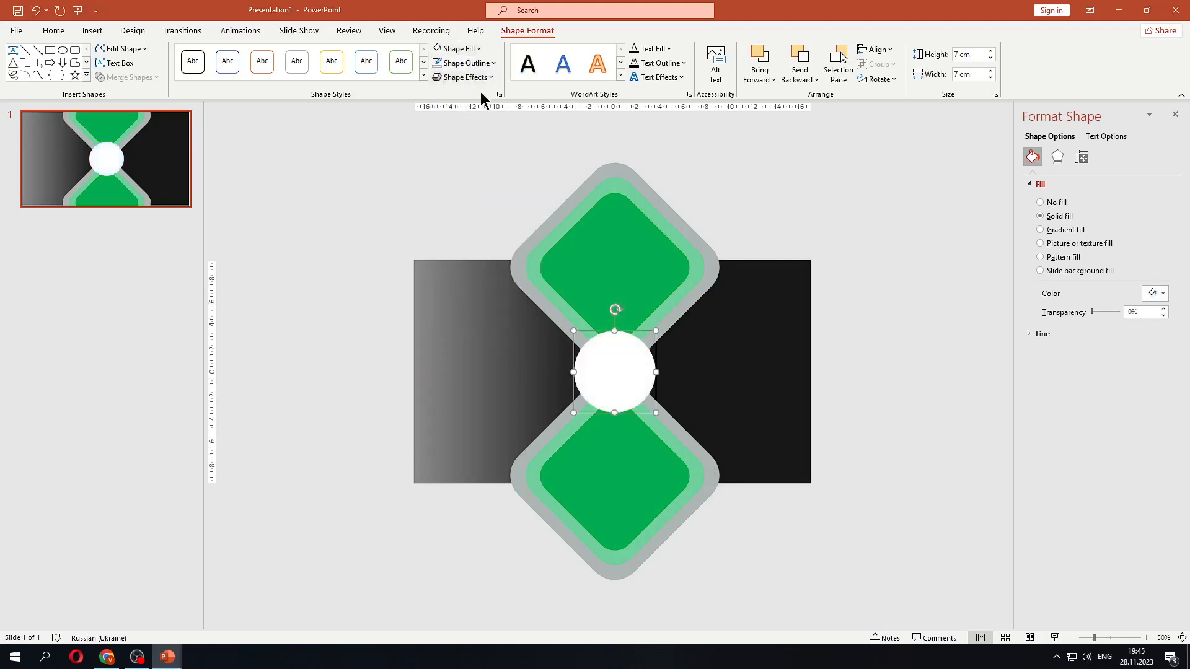
pyautogui.click(458, 63)
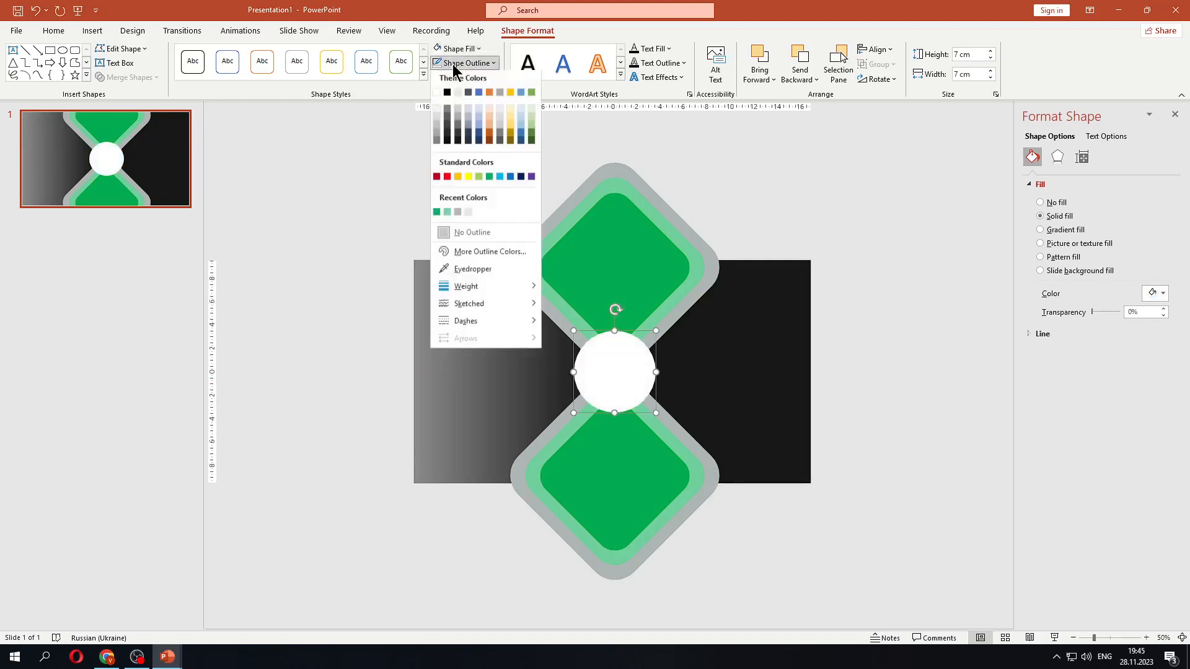
pyautogui.click(467, 213)
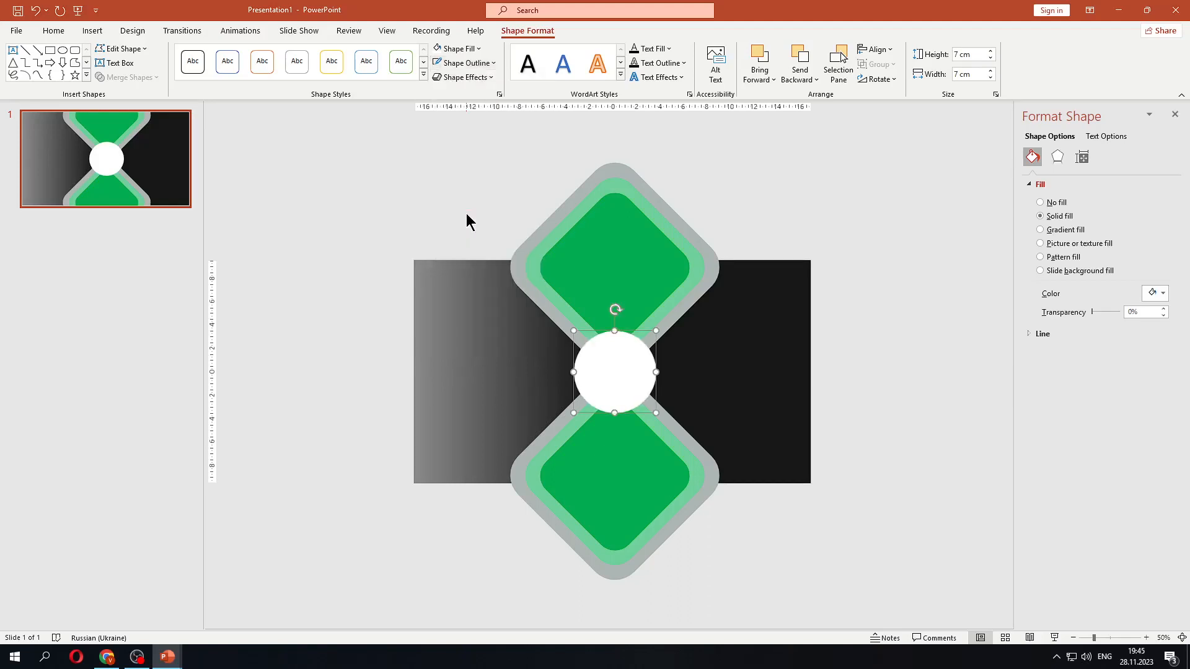
pyautogui.click(480, 50)
pyautogui.click(485, 62)
pyautogui.click(485, 62)
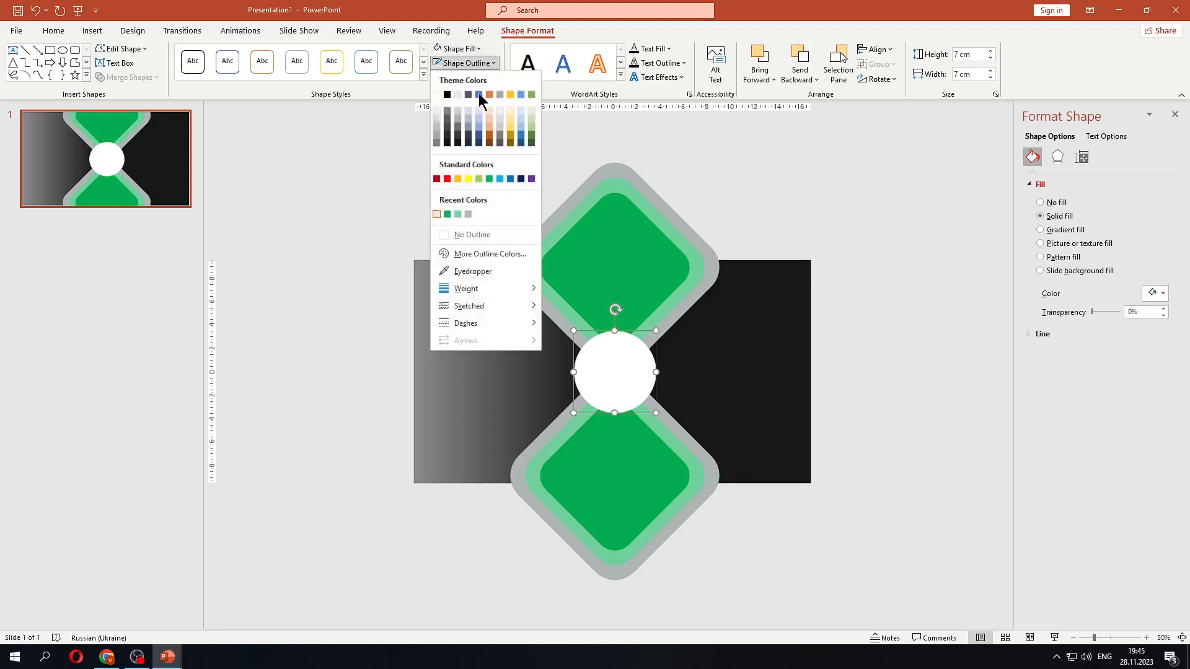
pyautogui.click(466, 213)
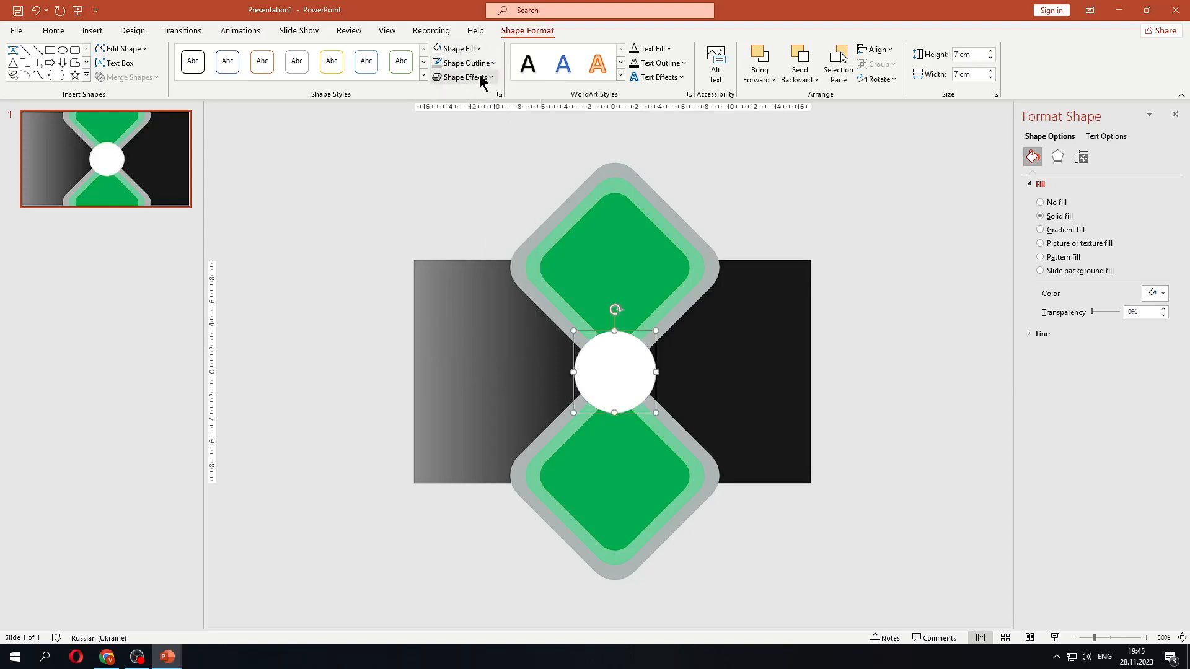
# Widen the circle's grey outline to about 25 pt and shift the circle slightly down between the two diamond groups
pyautogui.click(1043, 334)
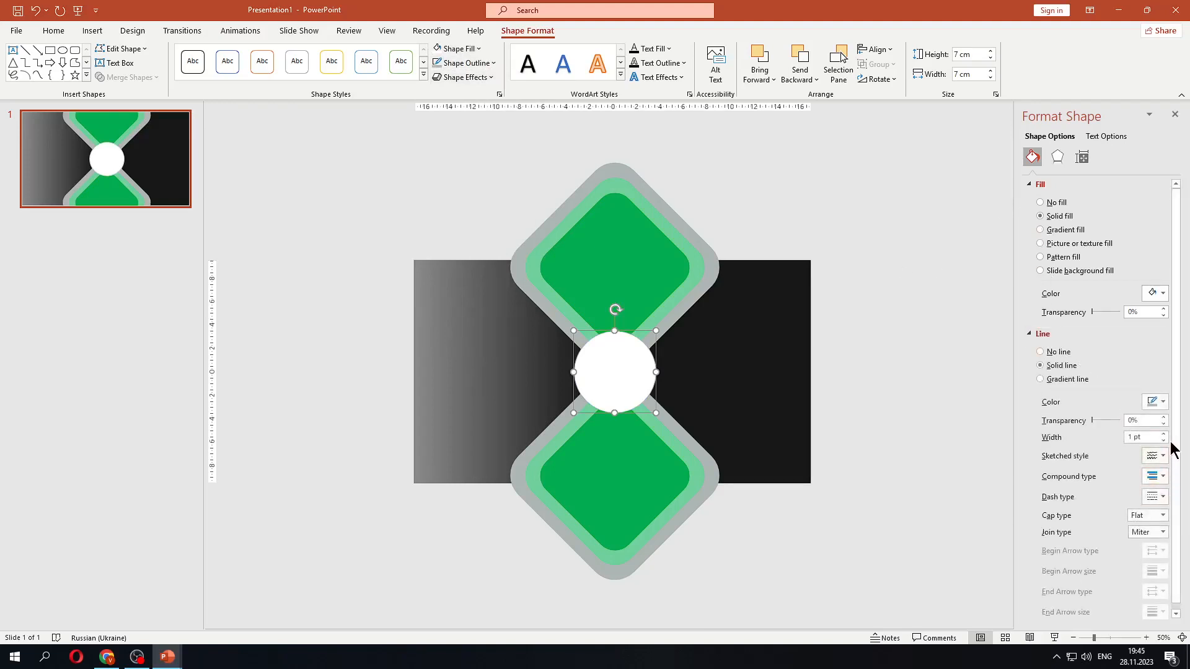
pyautogui.click(1163, 434)
pyautogui.click(1163, 433)
pyautogui.click(1163, 433)
pyautogui.click(1163, 434)
pyautogui.click(1164, 435)
pyautogui.click(1163, 434)
pyautogui.click(1163, 434)
pyautogui.click(1163, 434)
pyautogui.click(1163, 434)
pyautogui.click(1163, 434)
pyautogui.hotkey('ctrl', 'a')
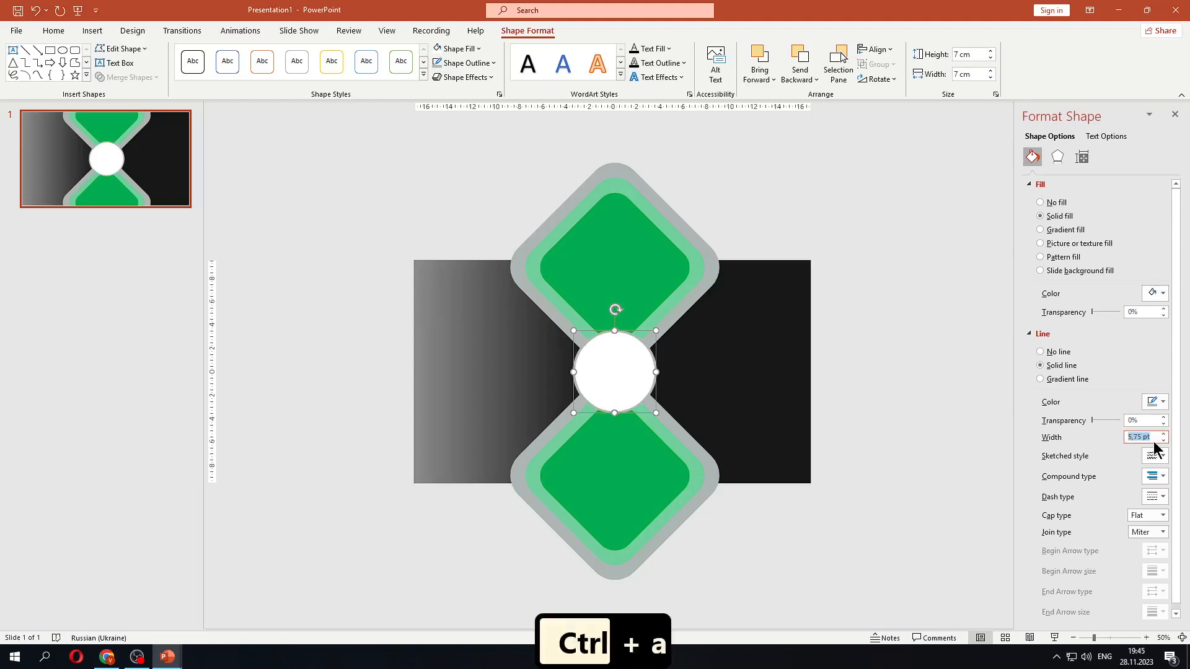
pyautogui.write('25')
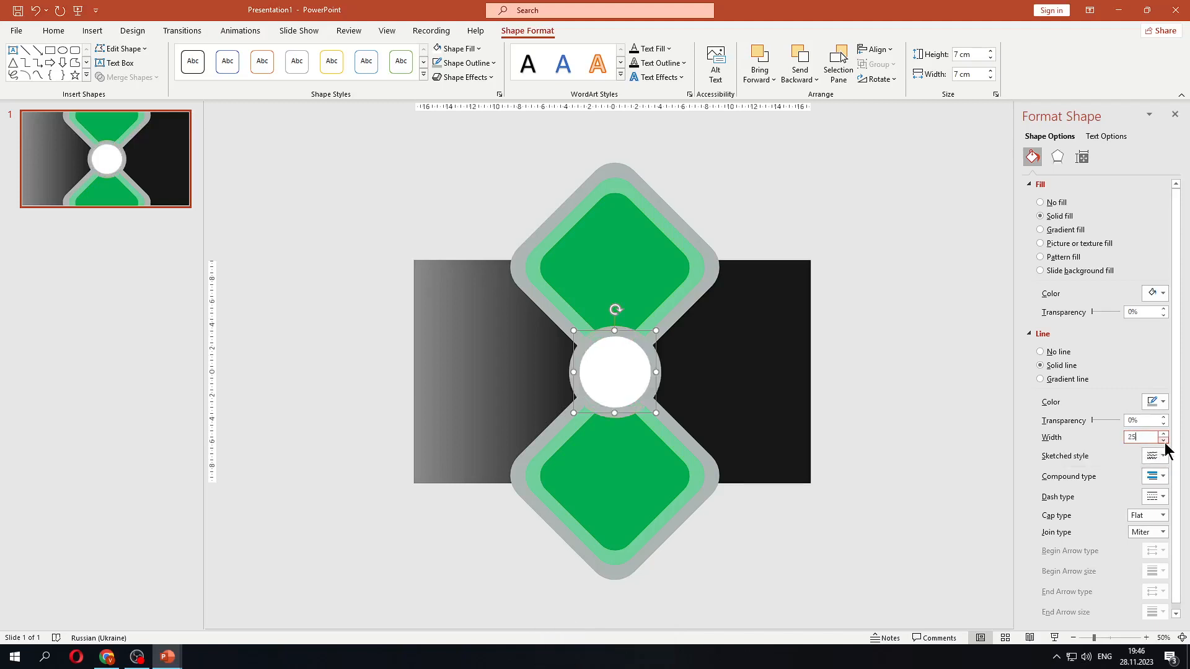
pyautogui.click(1163, 440)
pyautogui.click(1163, 440)
pyautogui.click(1163, 440)
pyautogui.click(1163, 434)
pyautogui.moveTo(617, 377); pyautogui.dragTo(620, 387)
pyautogui.click(928, 366)
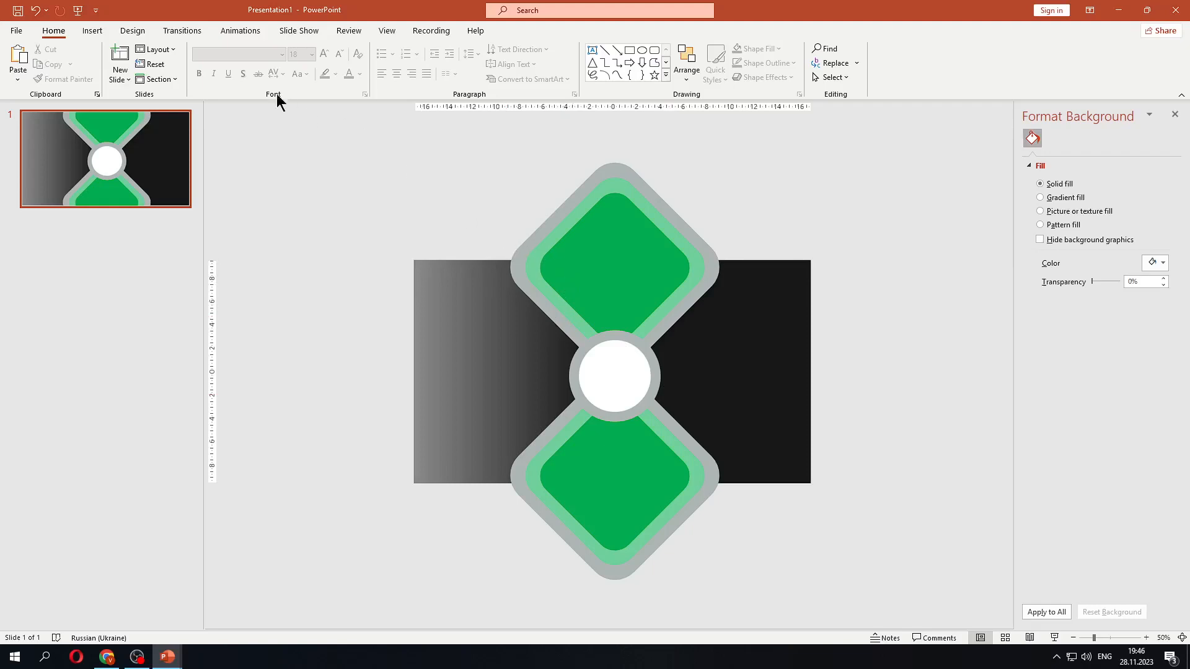
# Insert the stock icon of an open hand holding a sprouting plant
pyautogui.click(93, 31)
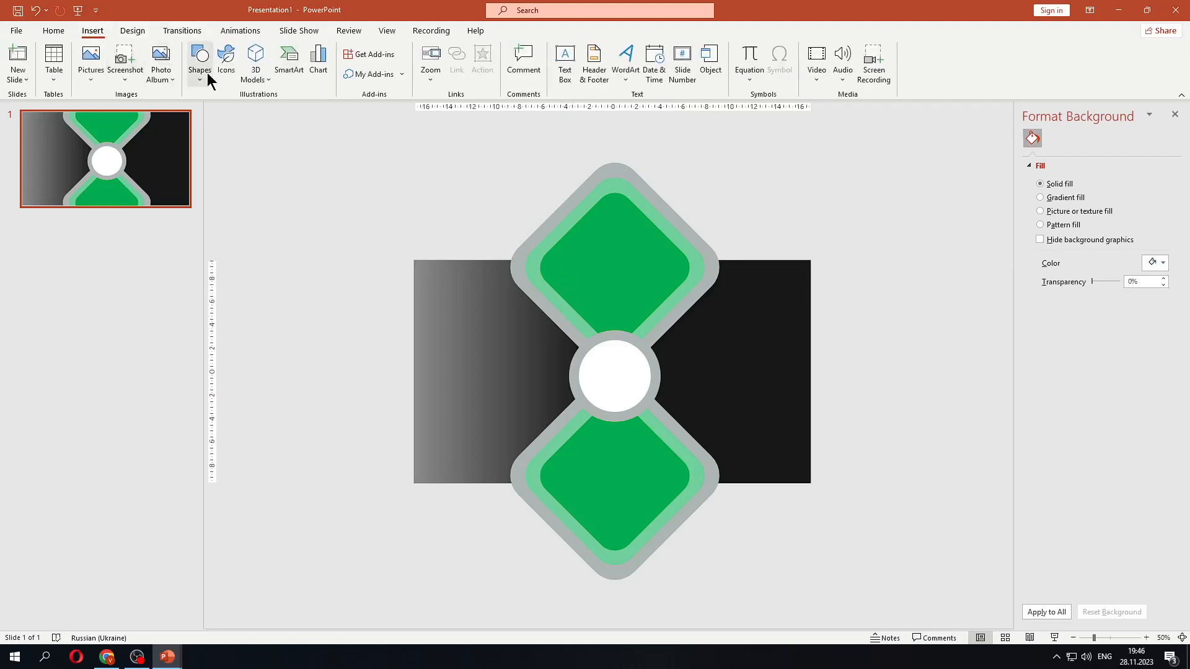
pyautogui.click(227, 62)
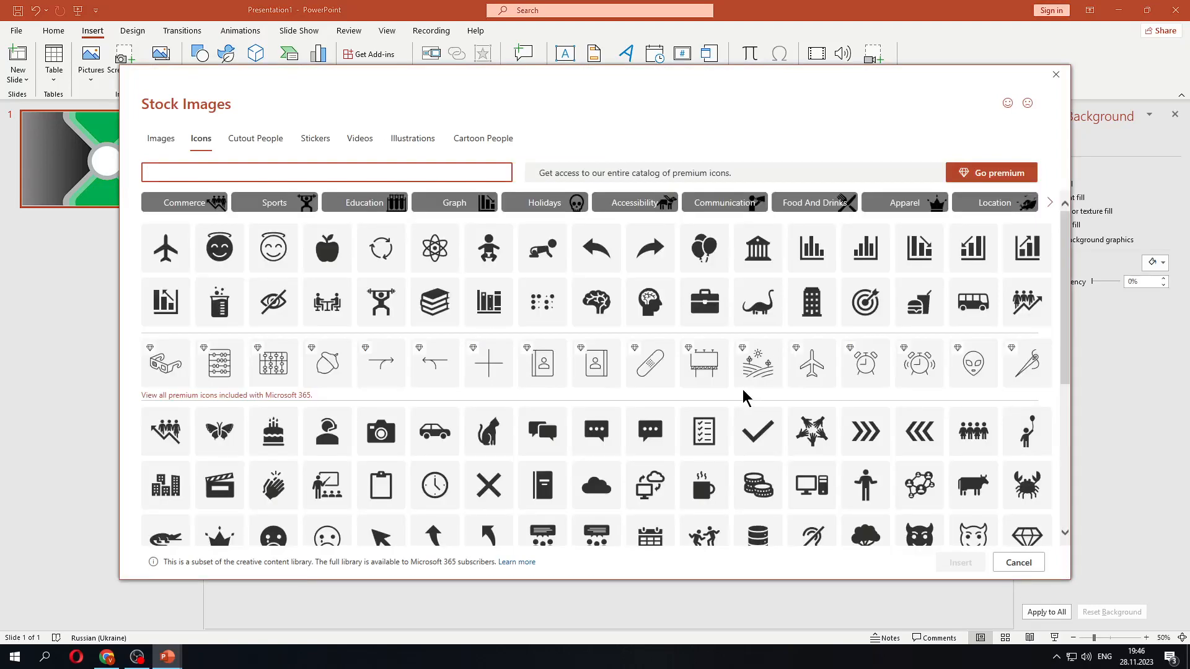
pyautogui.scroll(-10, 736, 406)
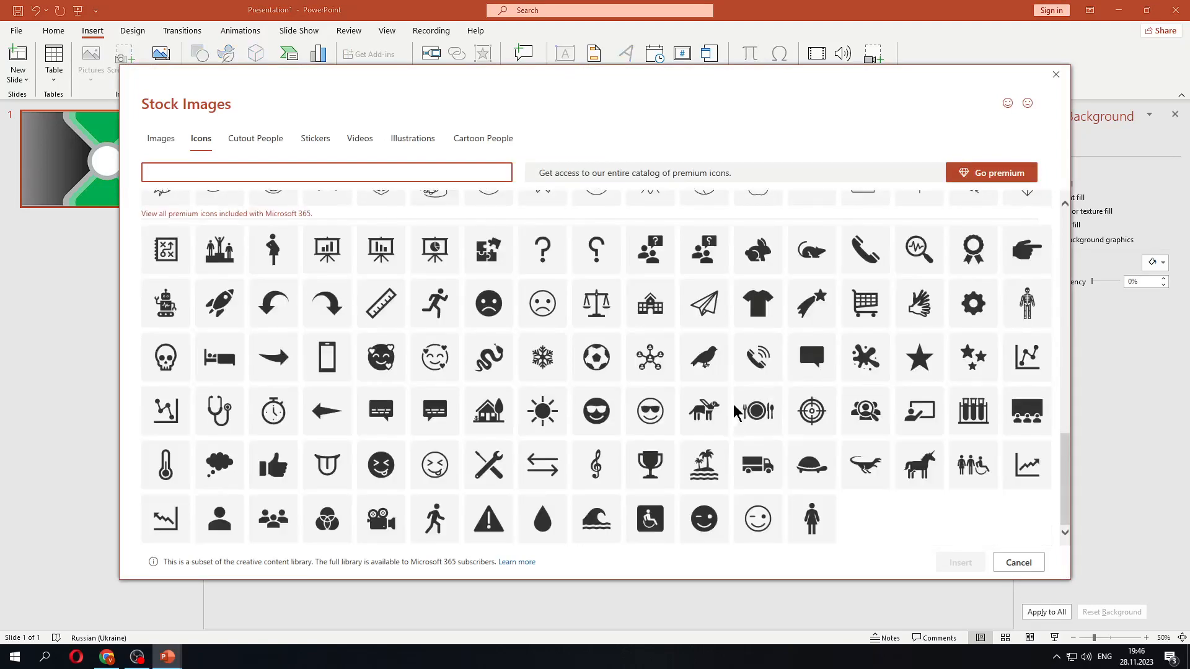
pyautogui.scroll(3, 600, 353)
pyautogui.scroll(-3, 600, 353)
pyautogui.scroll(6, 599, 353)
pyautogui.scroll(3, 600, 353)
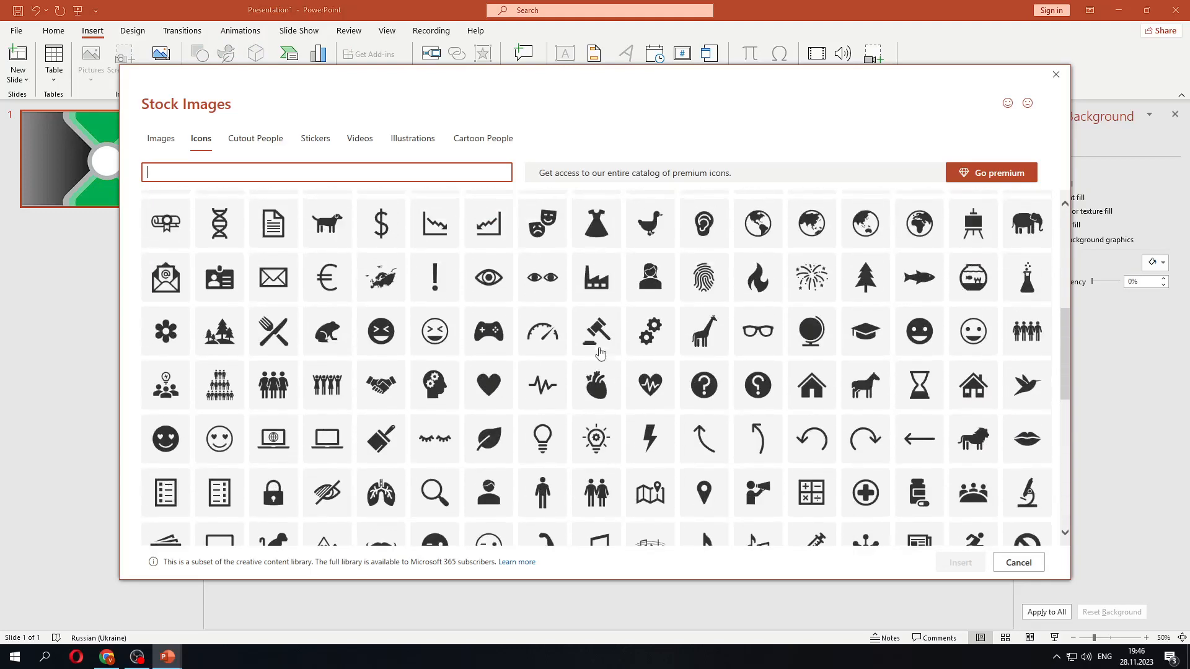
pyautogui.scroll(4, 600, 353)
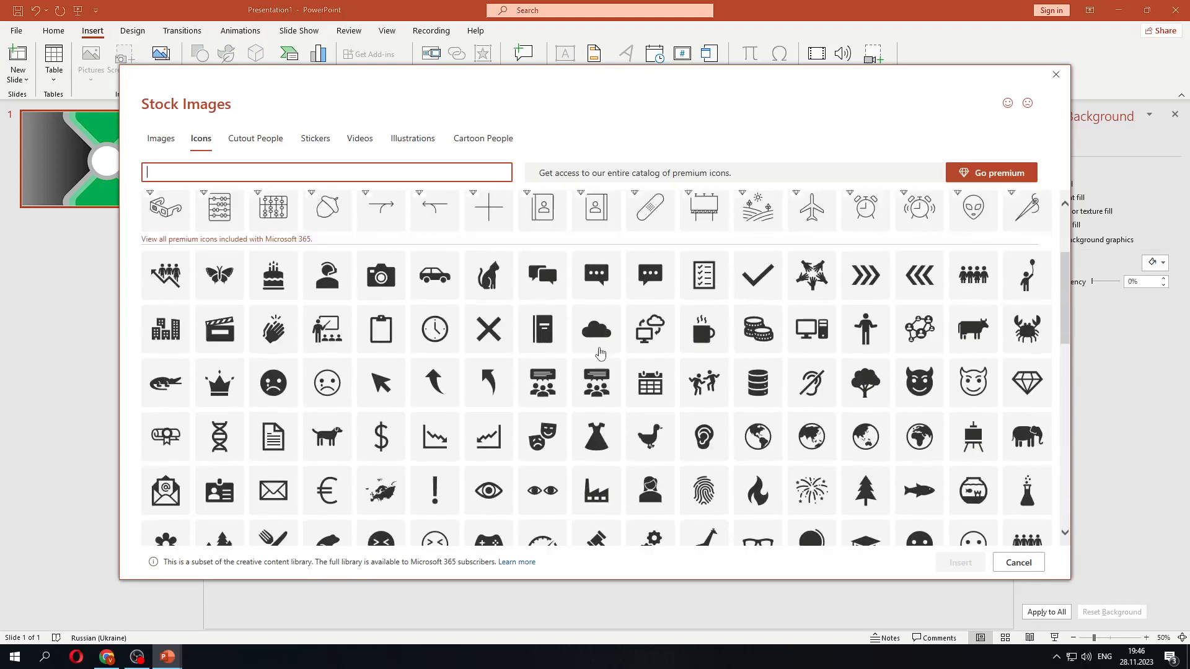
pyautogui.scroll(-10, 600, 353)
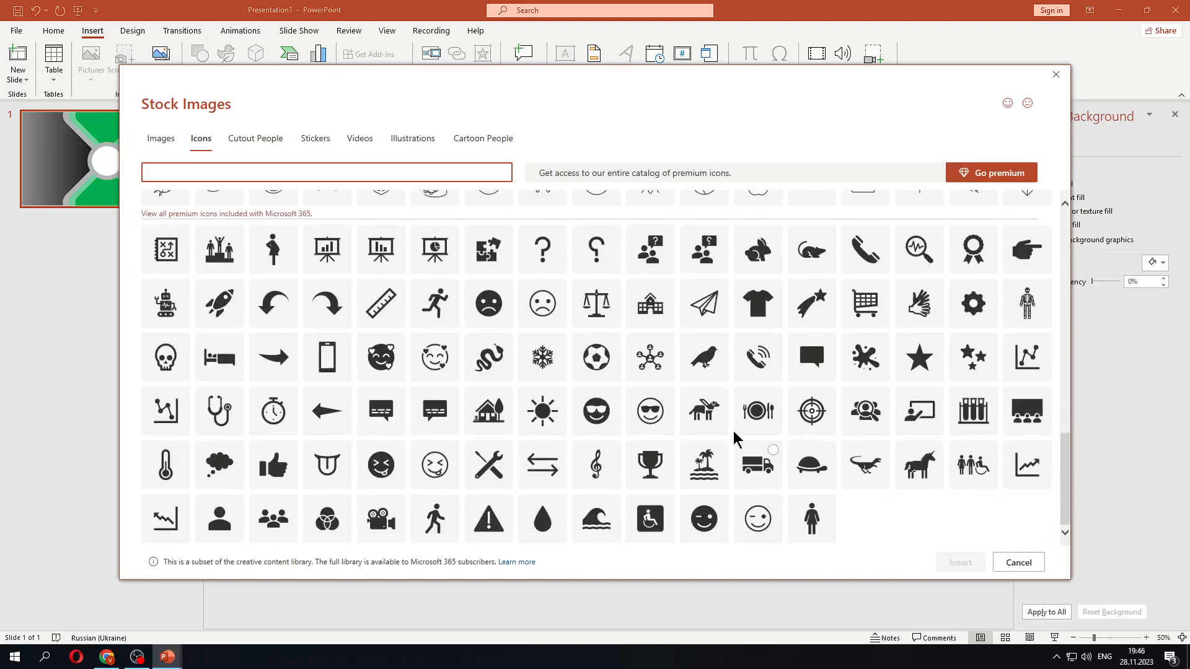
pyautogui.scroll(1, 676, 409)
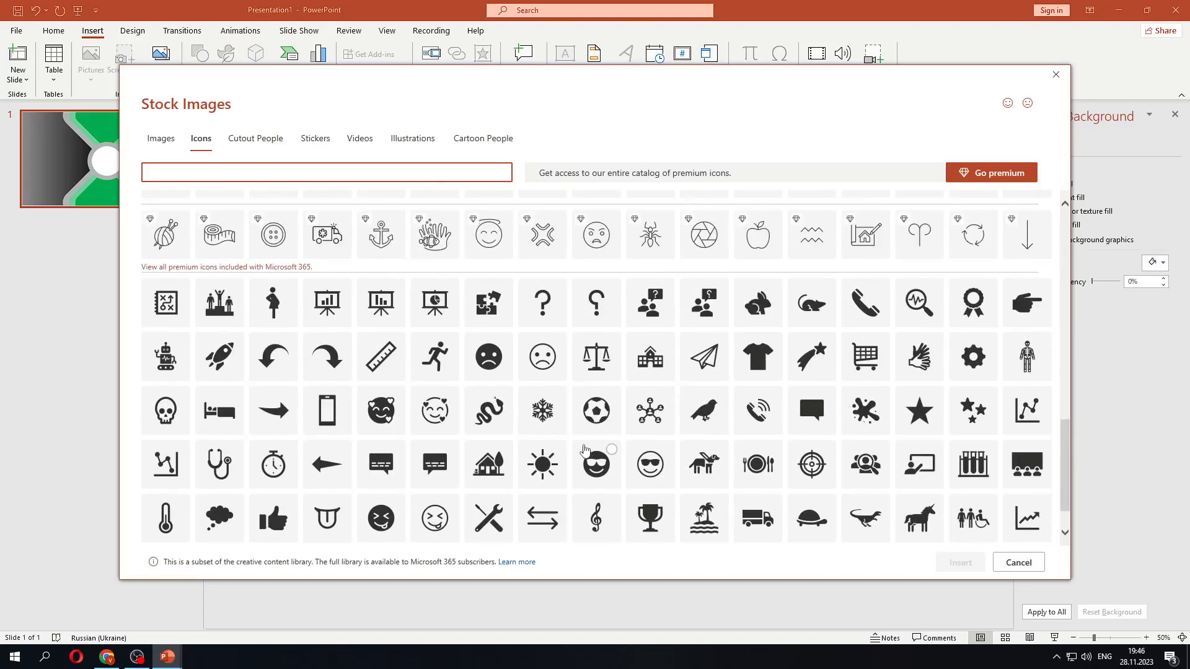
pyautogui.scroll(3, 555, 442)
pyautogui.scroll(3, 554, 438)
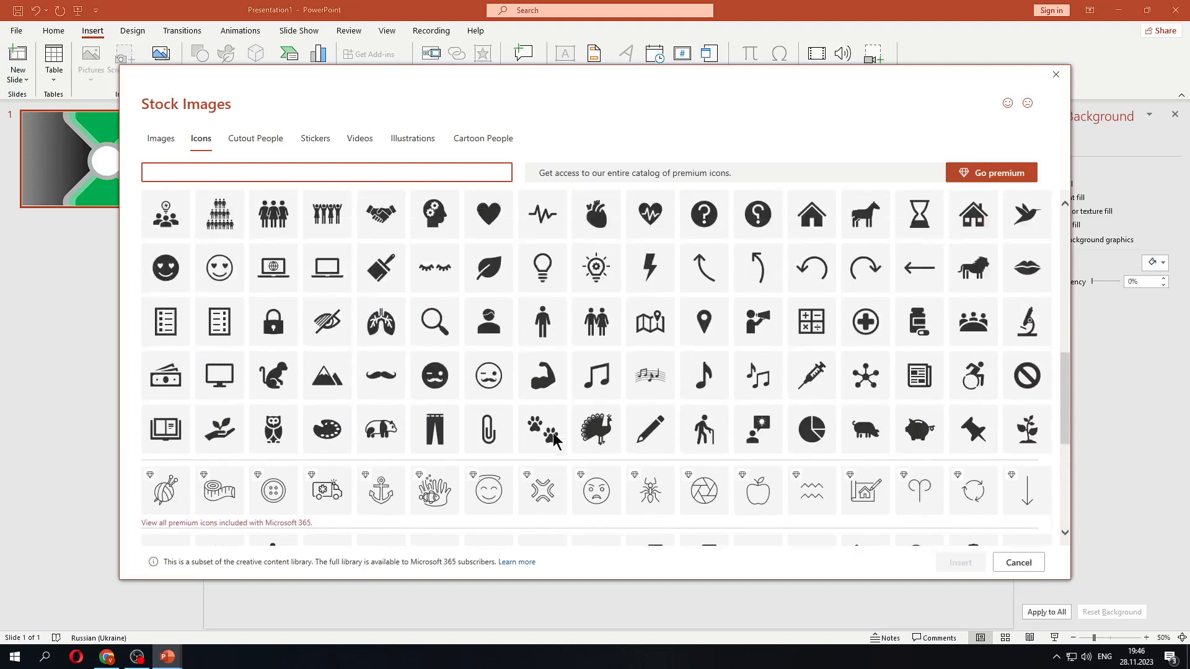
pyautogui.scroll(3, 568, 414)
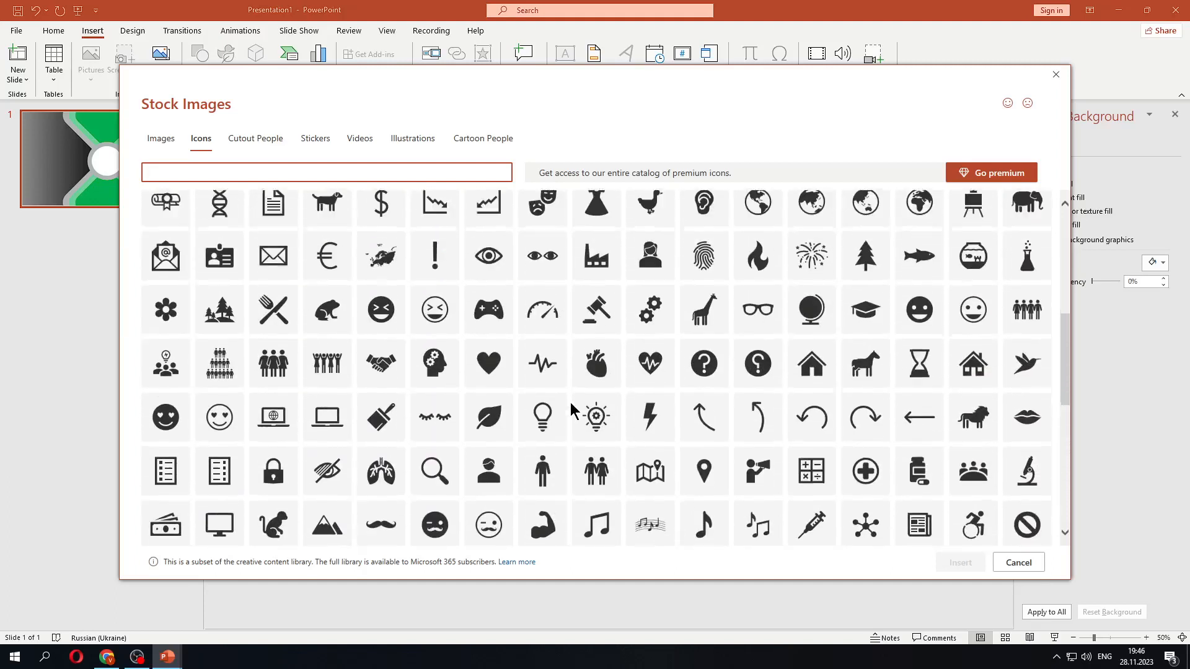
pyautogui.scroll(3, 571, 410)
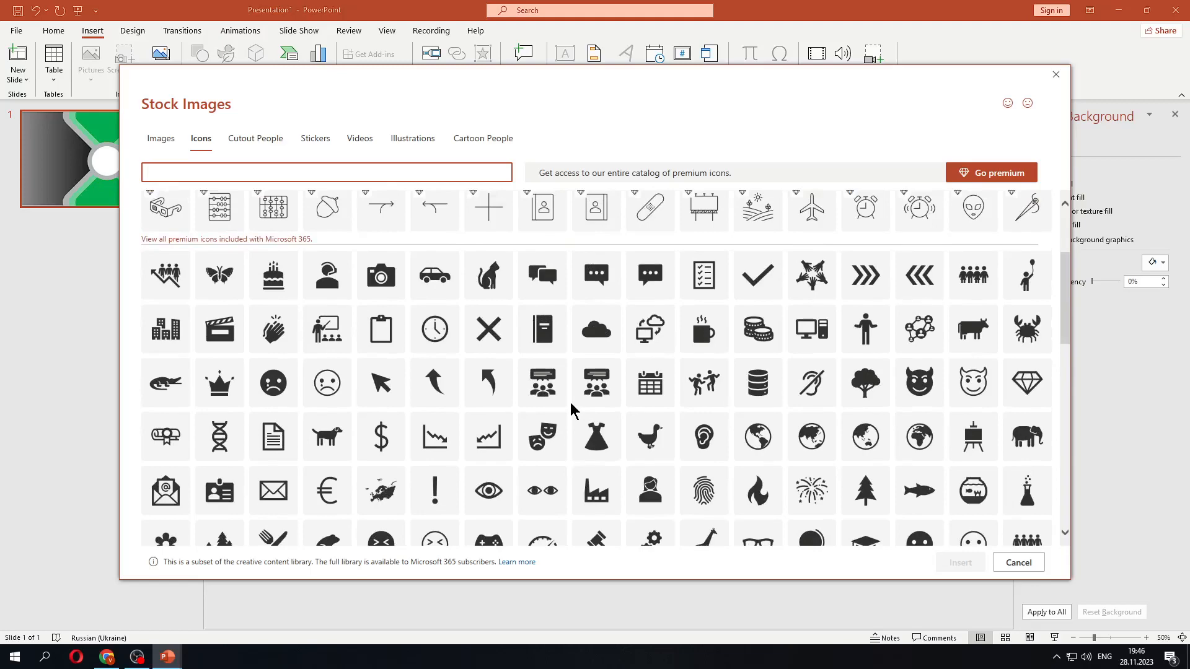
pyautogui.scroll(3, 570, 409)
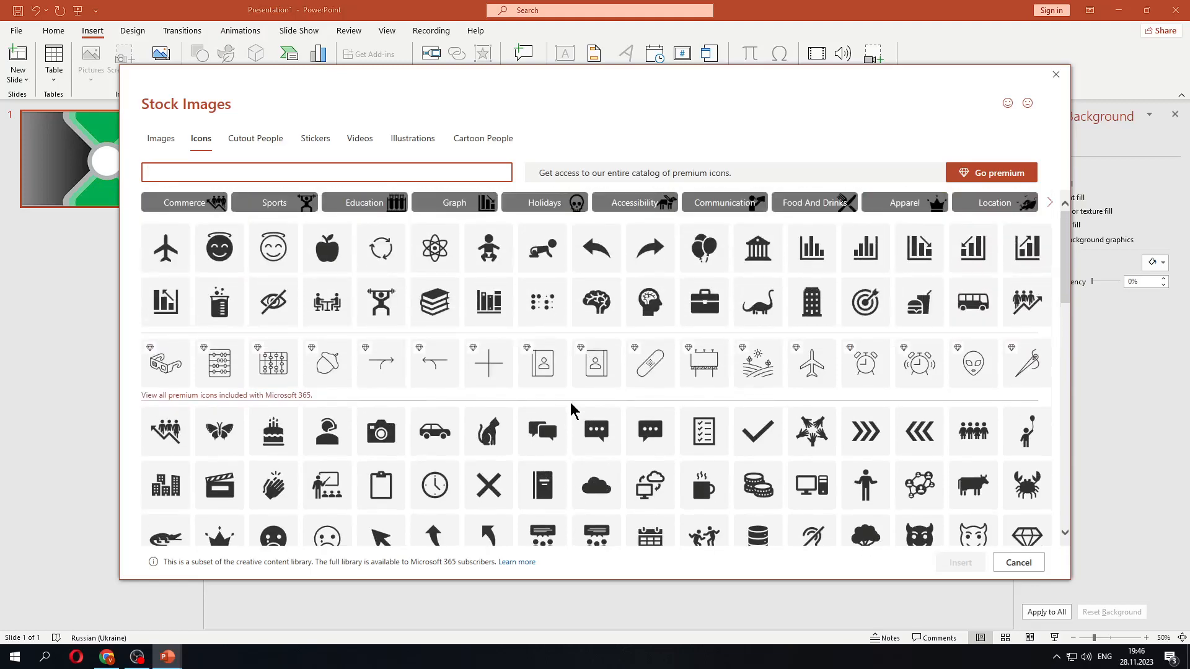
pyautogui.scroll(-15, 572, 404)
pyautogui.scroll(-4, 577, 403)
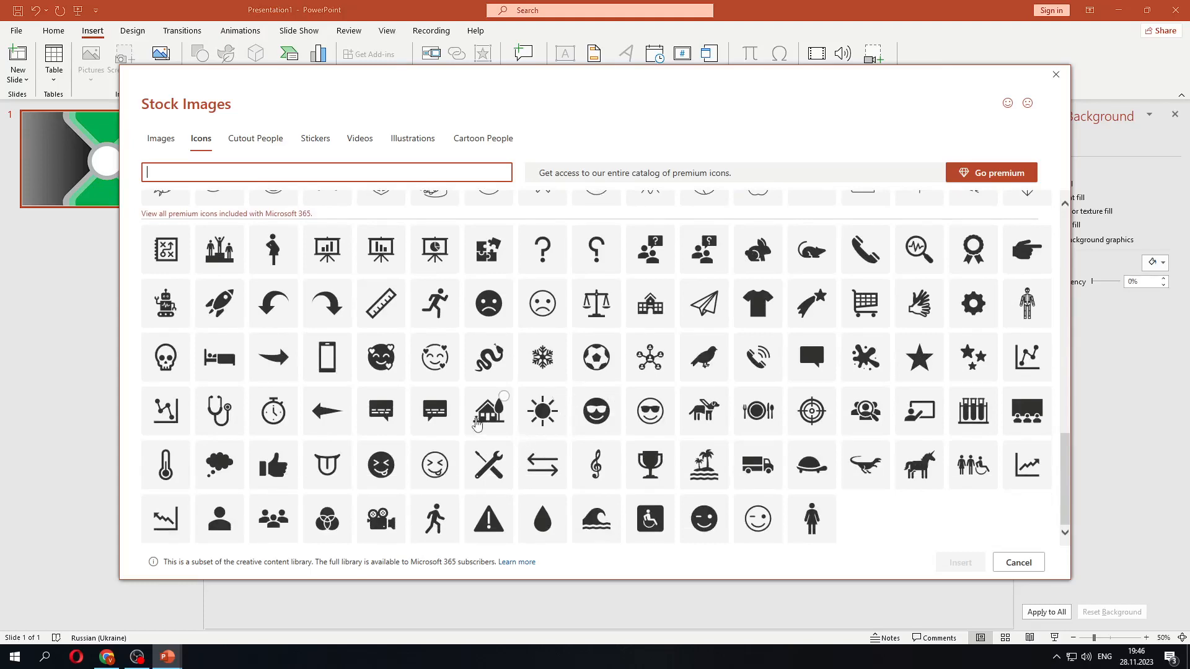
pyautogui.scroll(6, 506, 423)
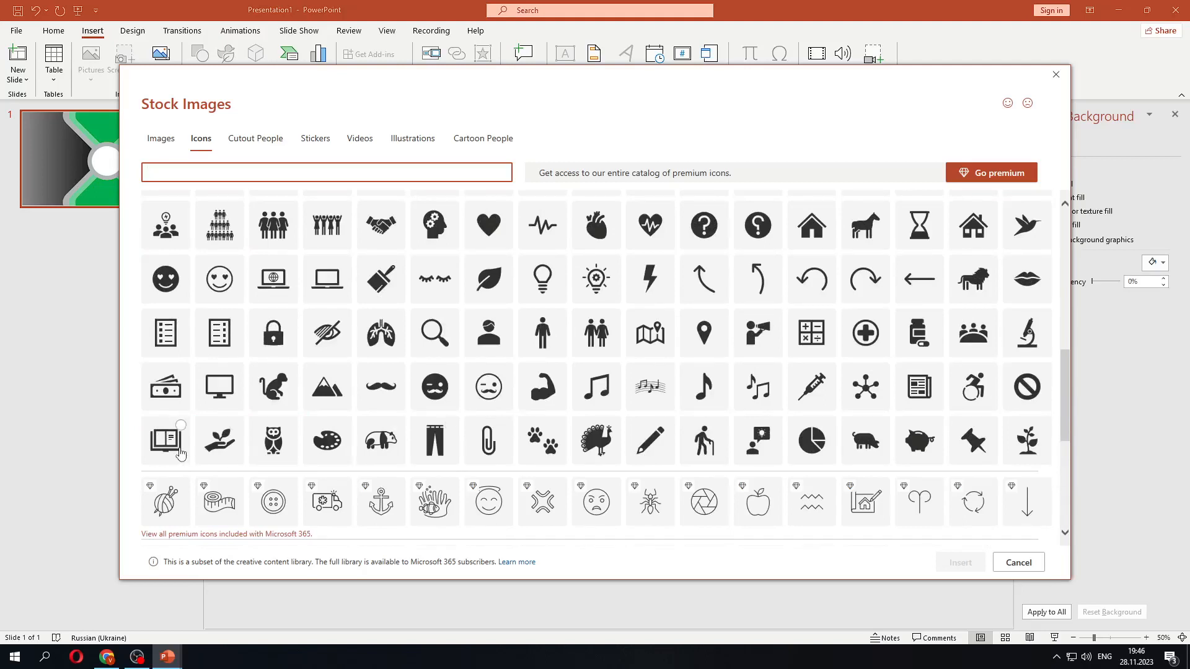
pyautogui.click(221, 445)
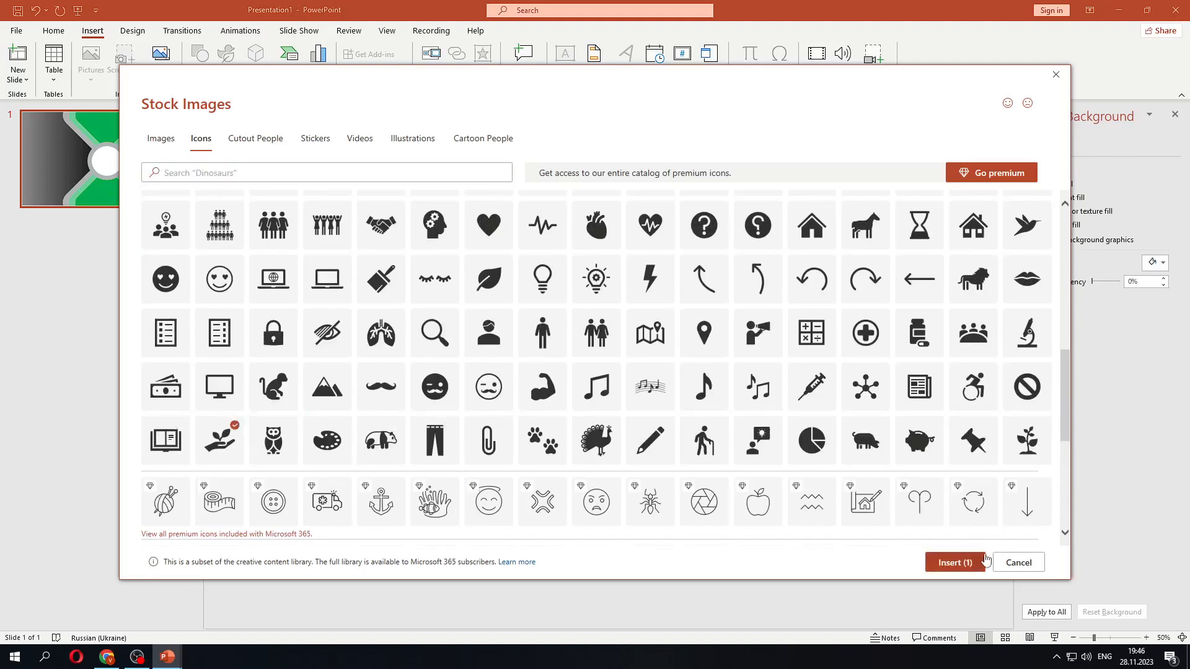
pyautogui.click(961, 565)
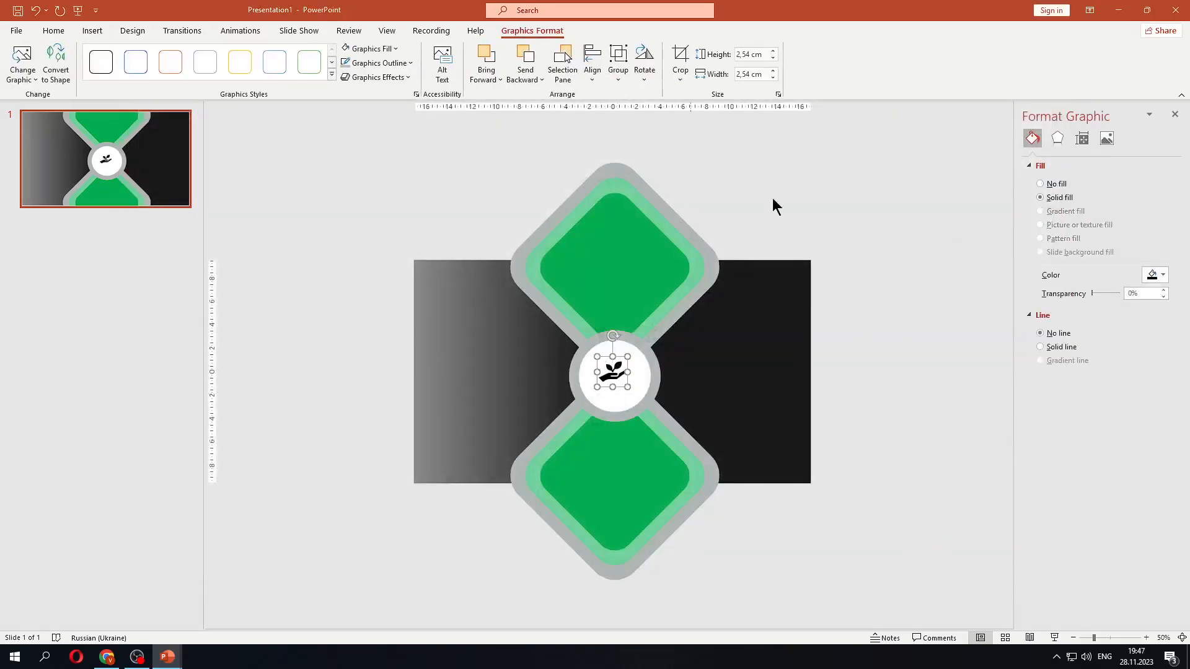
# Enlarge the hand-and-plant icon to 5 cm high and 5 cm wide and centre it inside the white circle
pyautogui.click(773, 52)
pyautogui.click(773, 52)
pyautogui.click(774, 52)
pyautogui.click(773, 52)
pyautogui.click(774, 52)
pyautogui.click(773, 52)
pyautogui.click(773, 52)
pyautogui.click(773, 52)
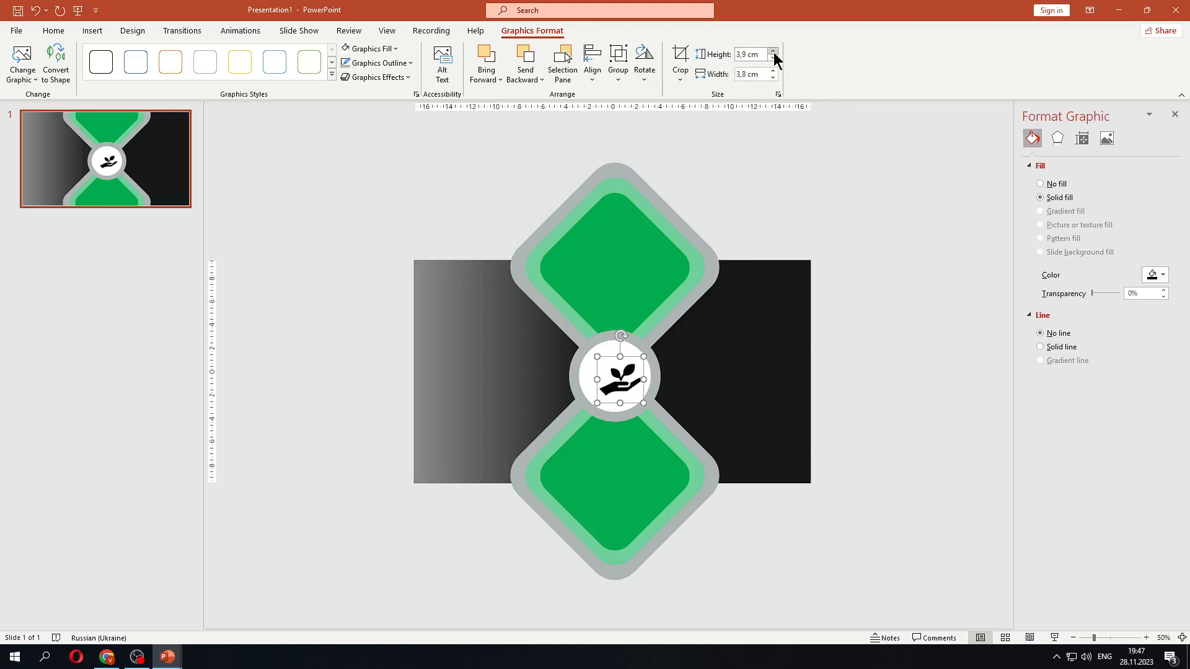
pyautogui.click(773, 52)
pyautogui.click(773, 52)
pyautogui.click(773, 52)
pyautogui.click(773, 52)
pyautogui.click(773, 52)
pyautogui.click(773, 52)
pyautogui.click(773, 52)
pyautogui.click(773, 52)
pyautogui.click(773, 52)
pyautogui.moveTo(622, 394); pyautogui.dragTo(612, 376)
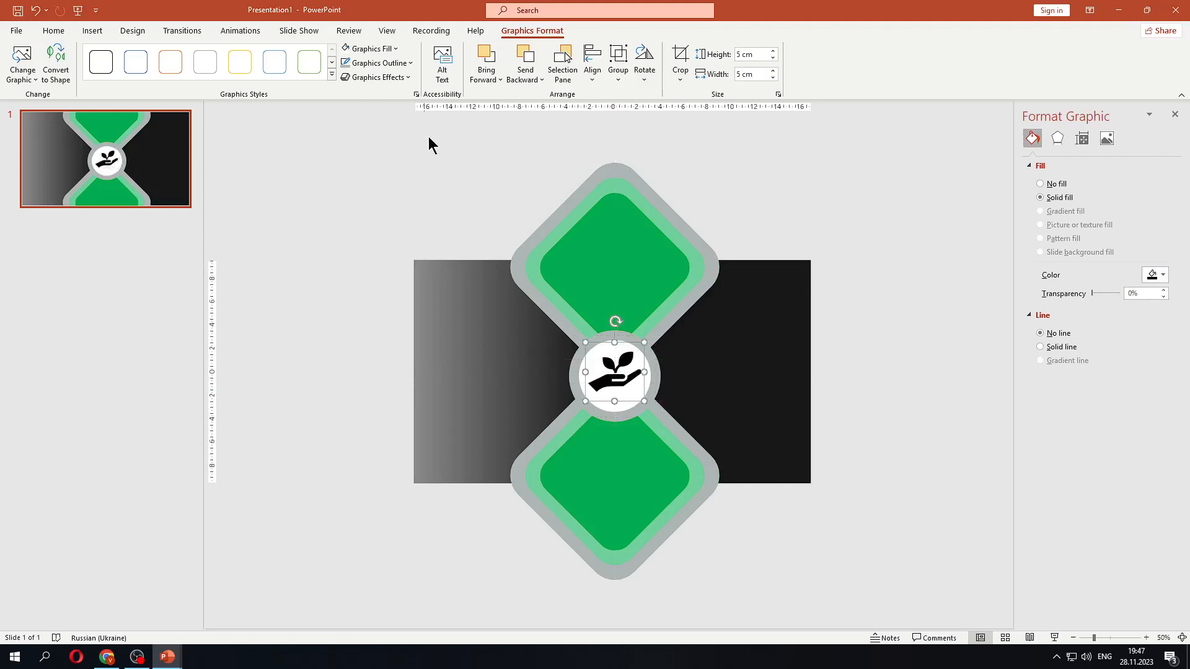
# Fill the hand-and-plant icon with the same green as the inner diamonds
pyautogui.click(392, 52)
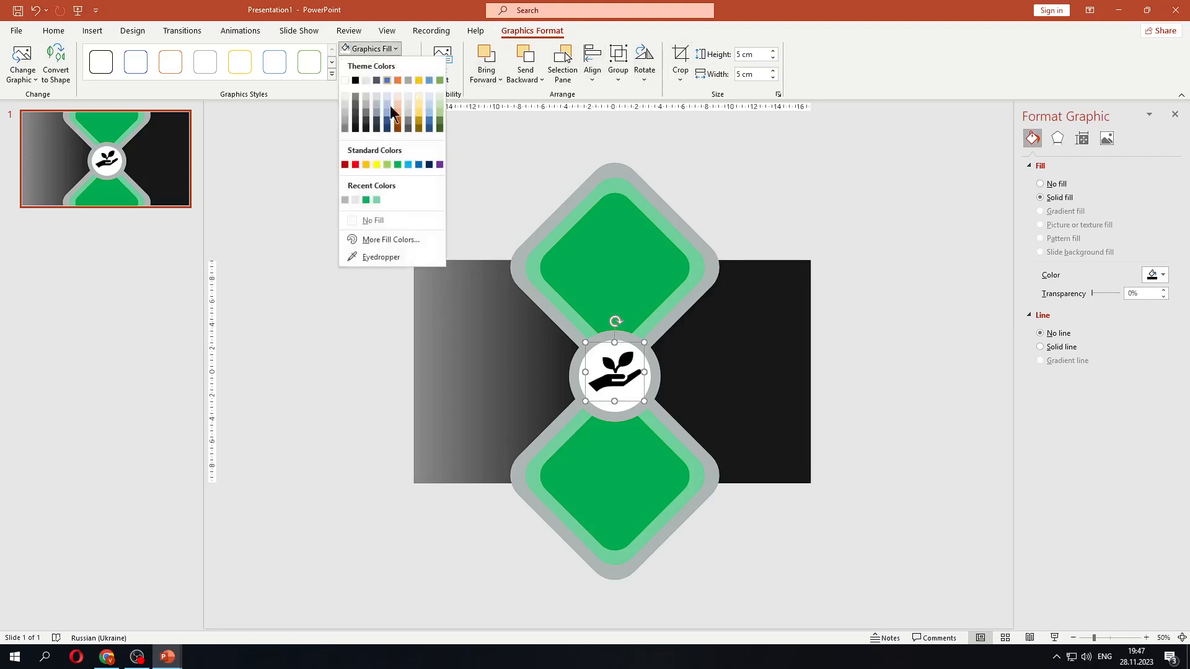
pyautogui.click(364, 198)
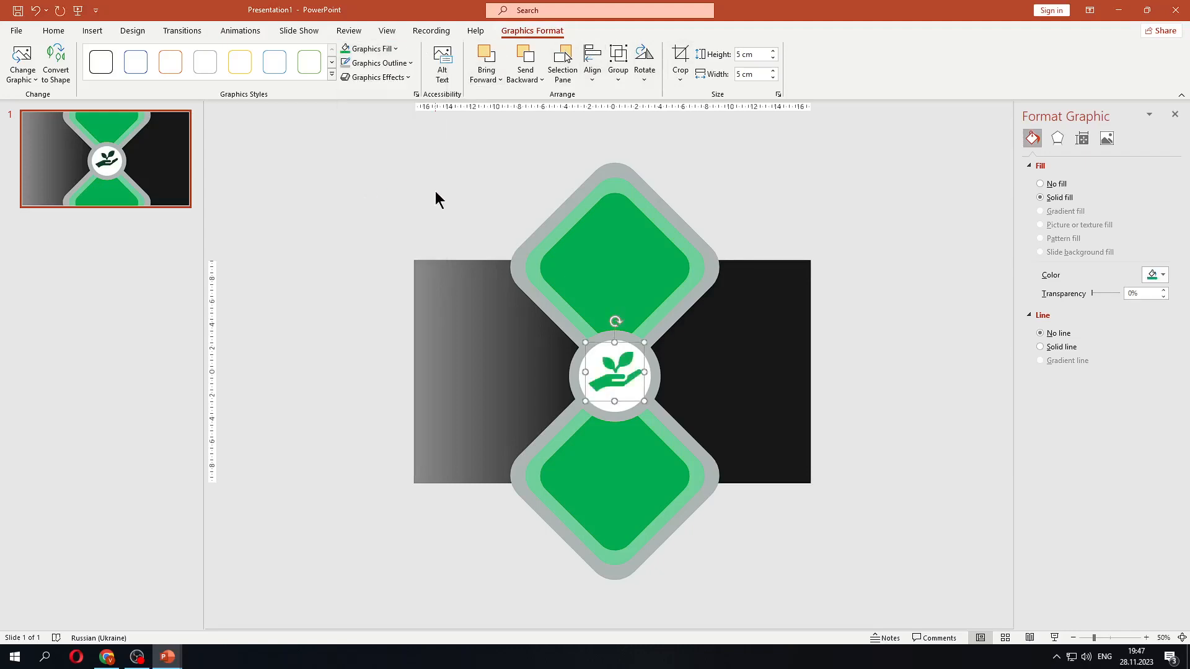
pyautogui.click(430, 179)
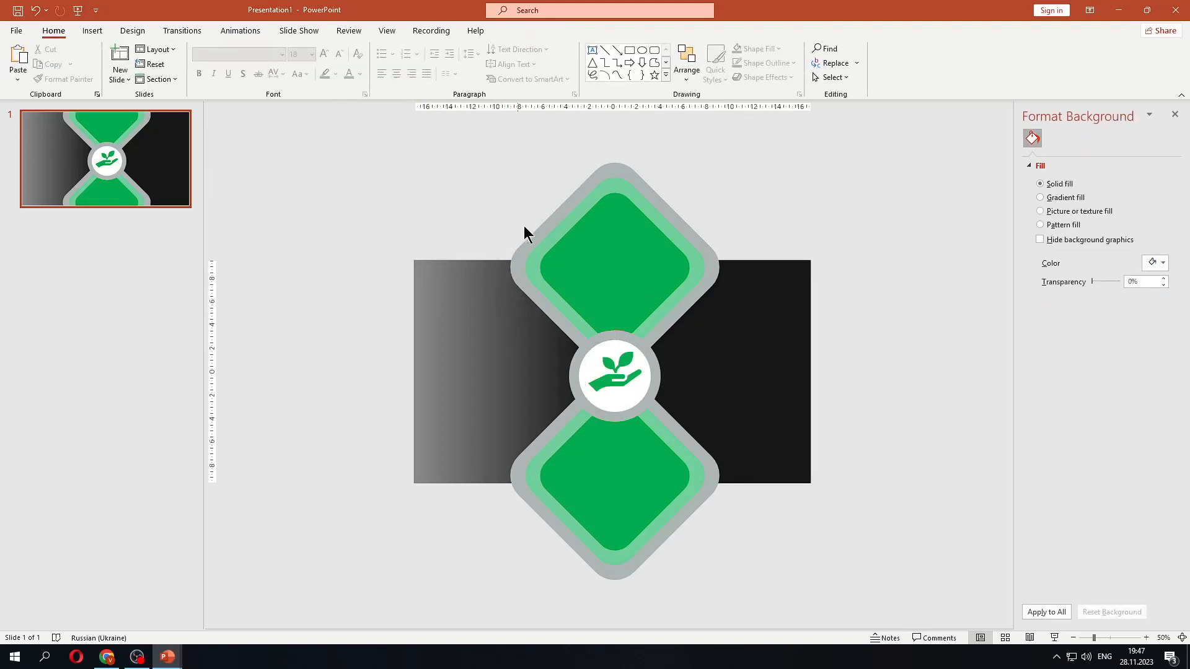
# Look for a picture from this device to insert, in the Background Presentation folder within Power Point Presentation on drive D
pyautogui.click(100, 30)
pyautogui.click(98, 79)
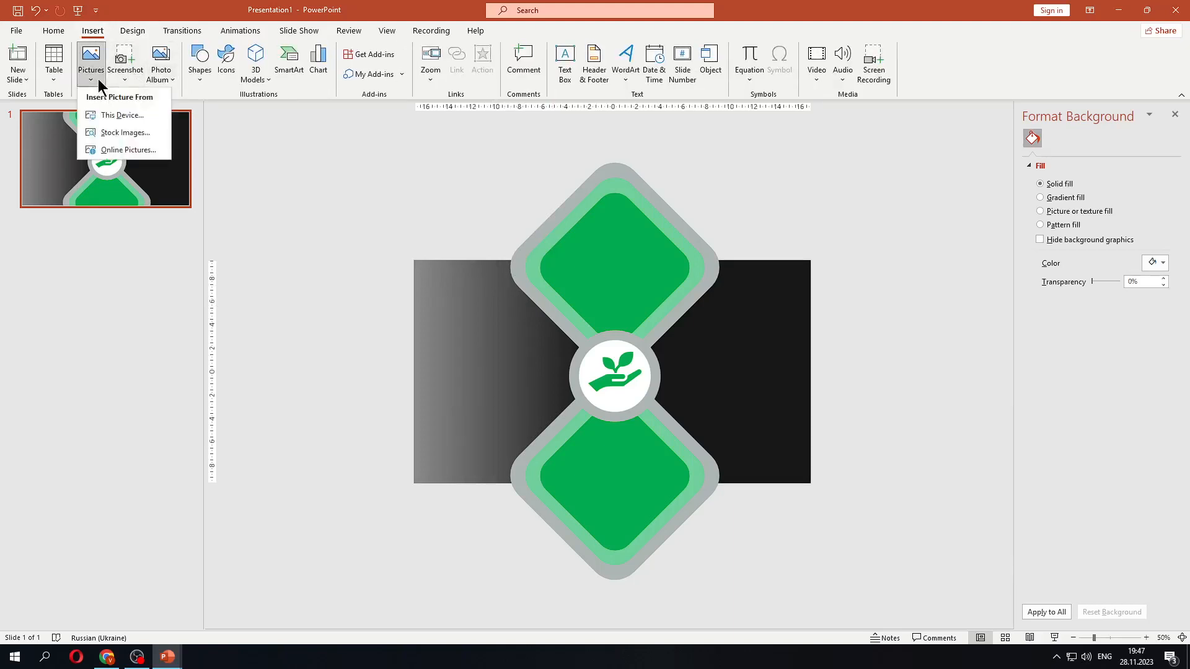
pyautogui.click(114, 117)
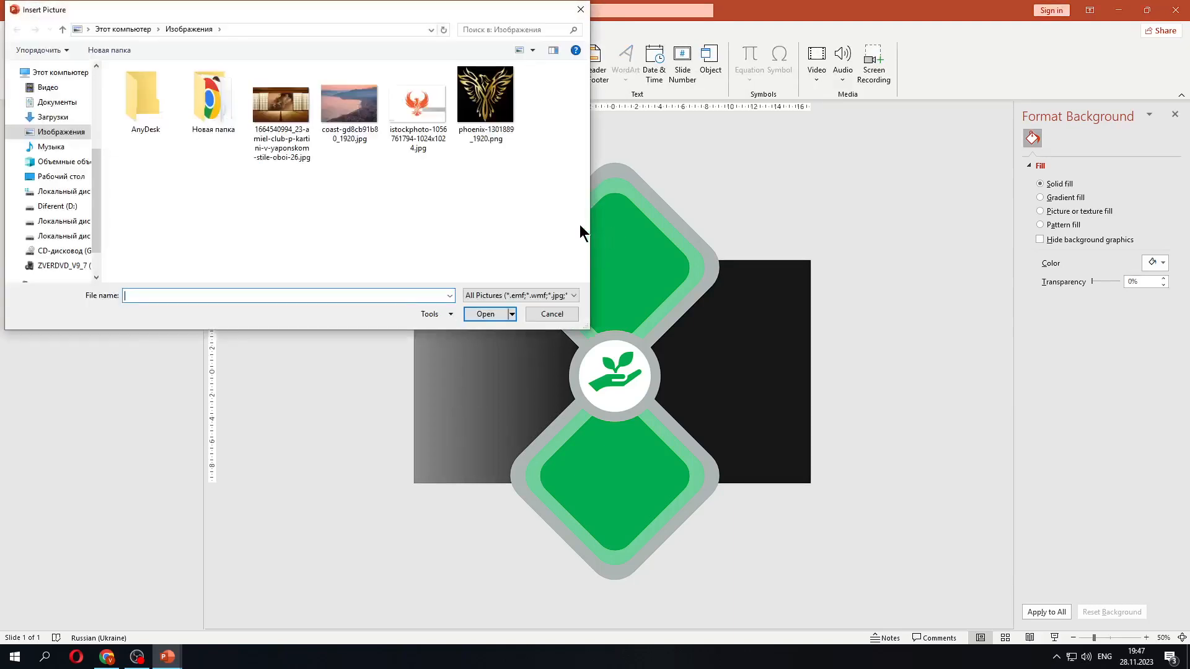
pyautogui.click(57, 206)
pyautogui.doubleClick(527, 121)
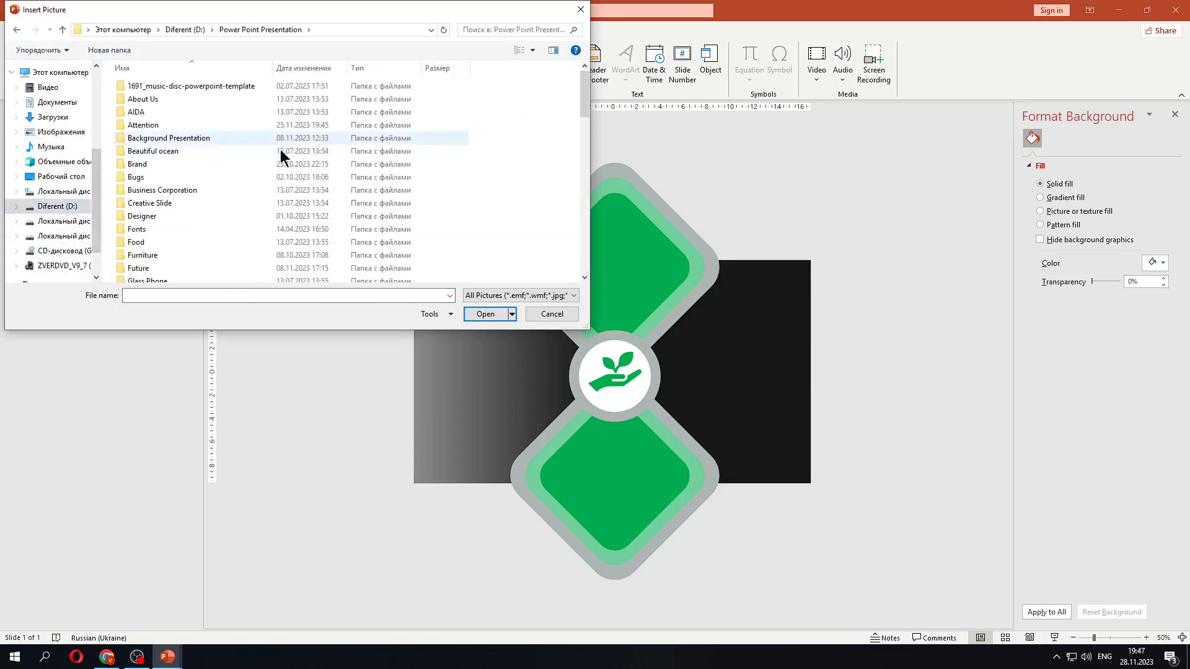
pyautogui.click(186, 139)
pyautogui.doubleClick(186, 138)
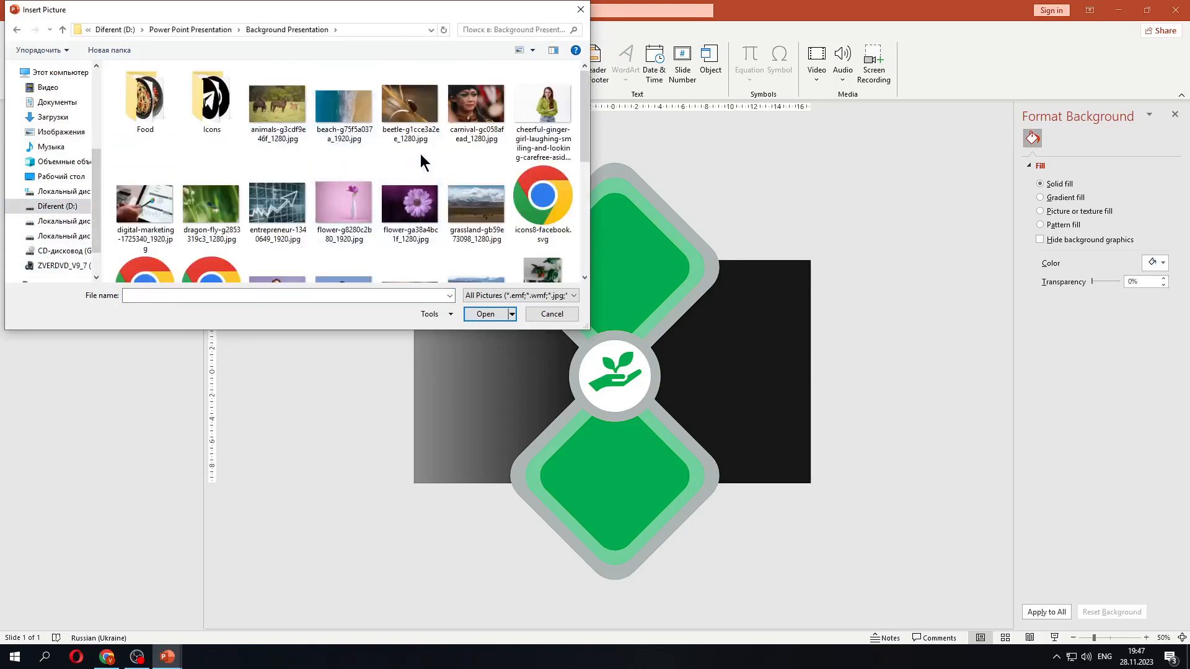
pyautogui.scroll(-5, 433, 197)
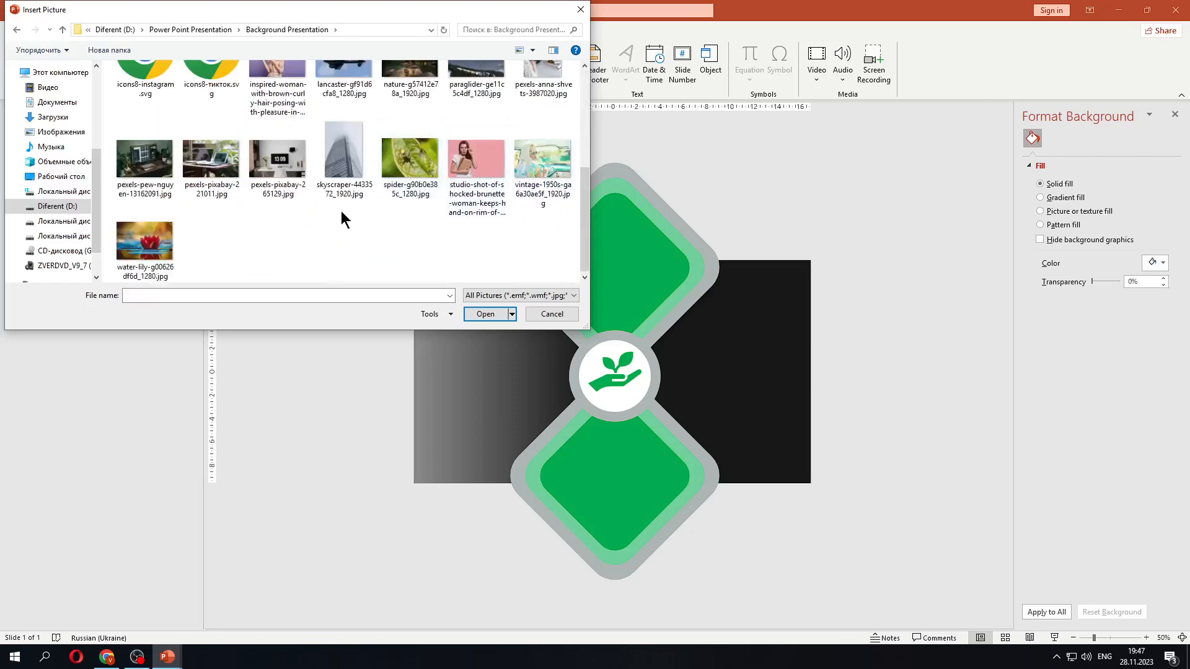